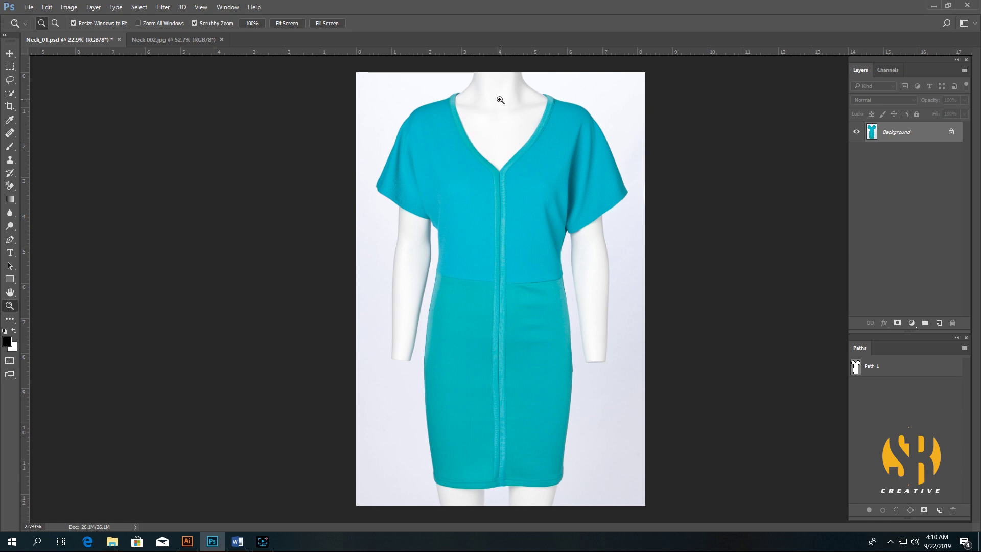
- Check the inside-neck photo, then duplicate the dress photo onto Layer 1
left_click(170, 39)
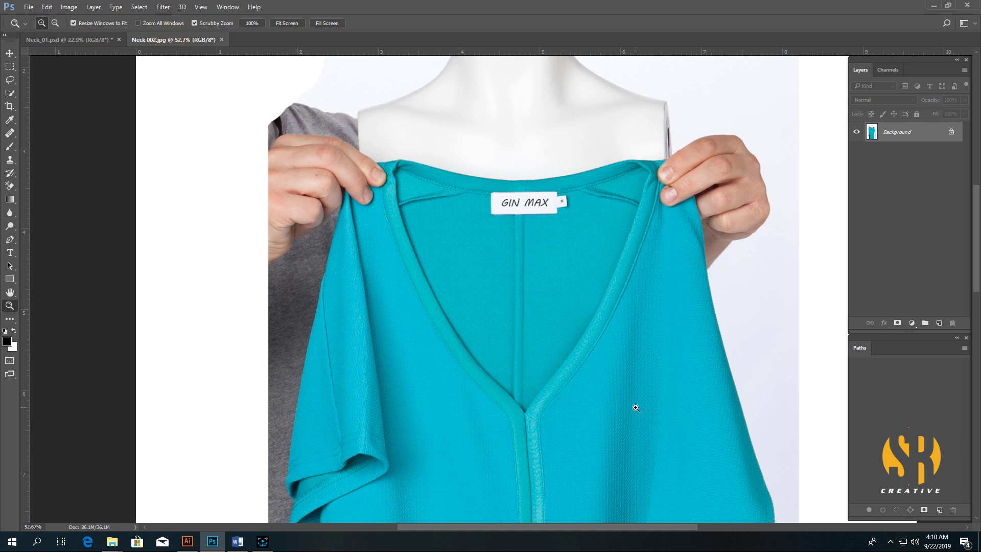
left_click(73, 41)
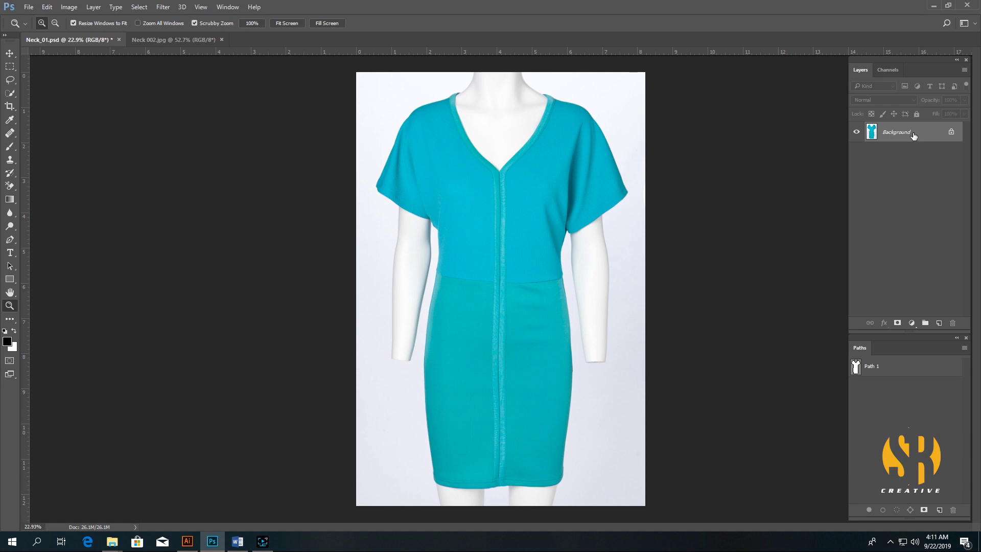
key("ctrl+j")
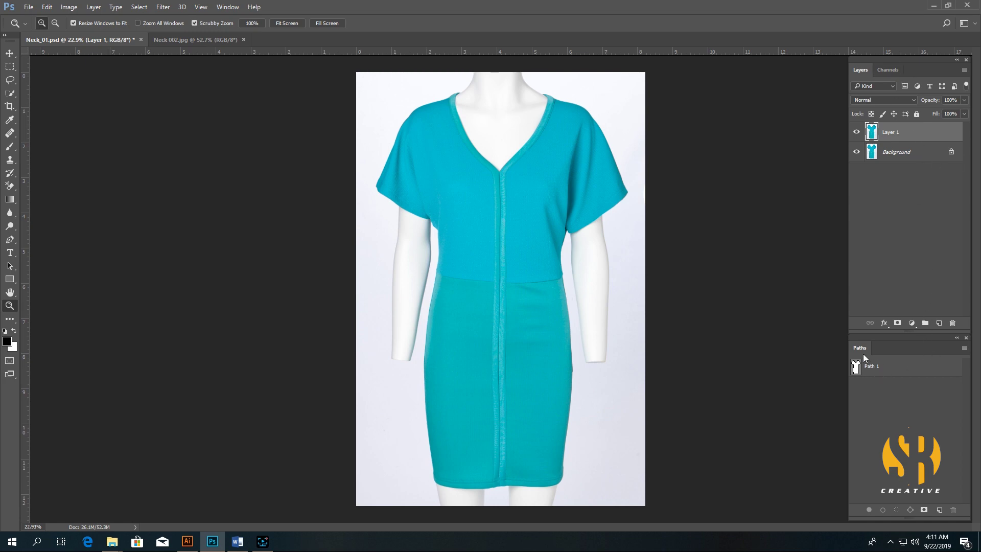
- Mask Layer 1 to the Path 1 dress outline expanded by 1 pixel
left_click(863, 372, "ctrl")
left_click(856, 369, "ctrl")
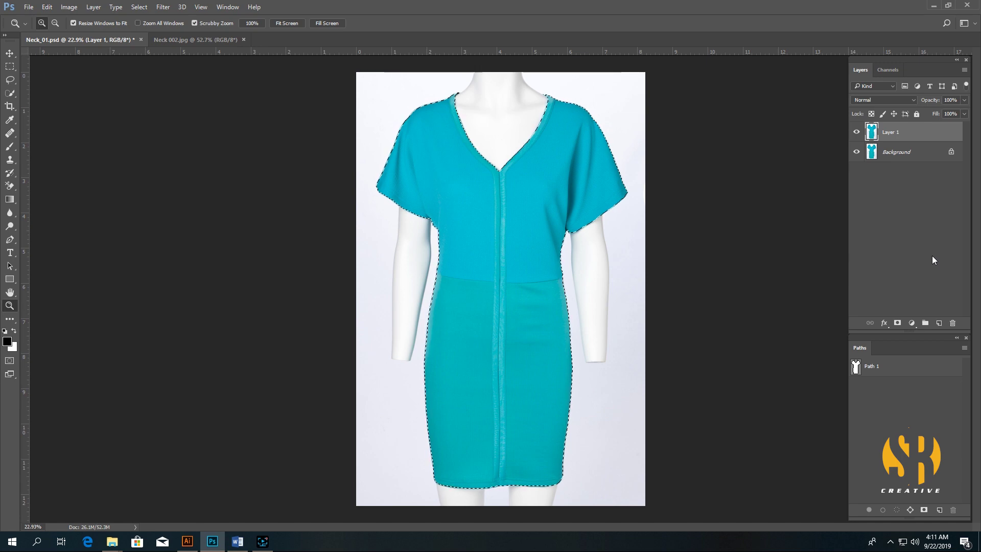
key("alt+s")
key("m")
key("e")
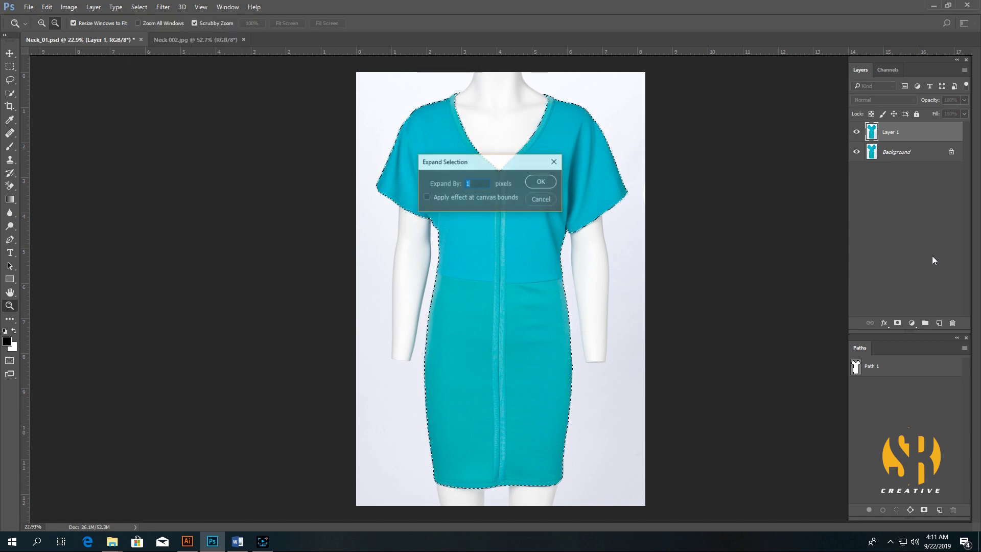
key("Return")
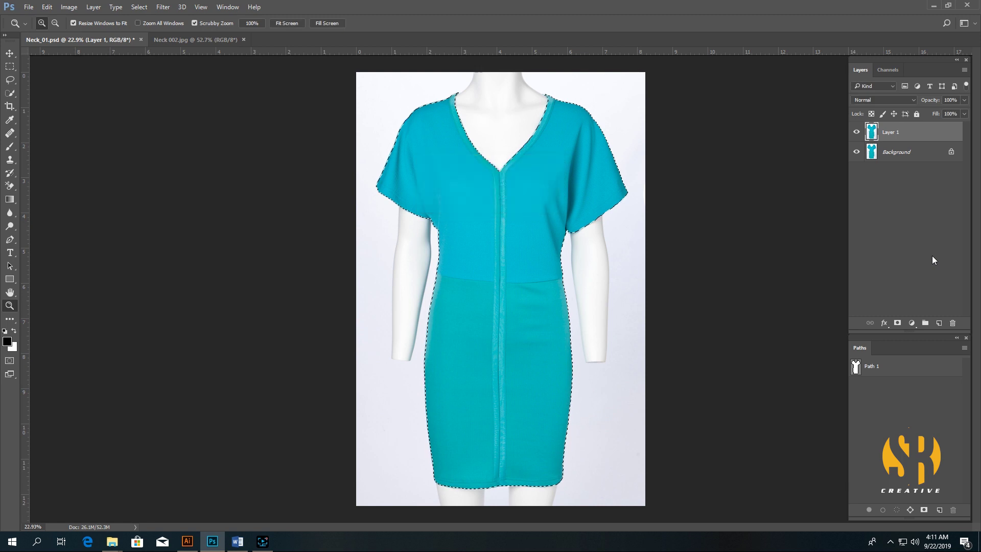
left_click(897, 323)
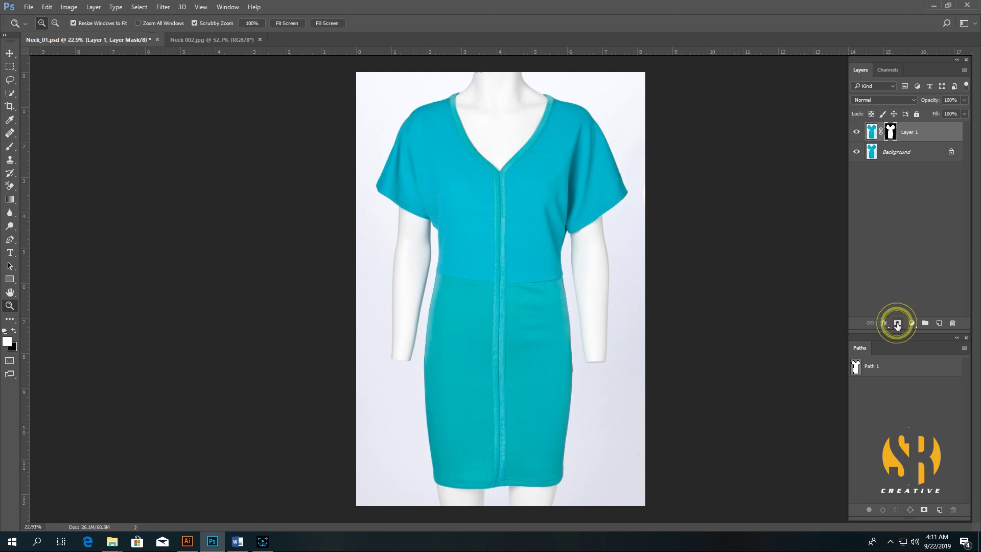
- Add a white (ffffff) Solid Color fill layer directly above the Background
left_click(927, 153)
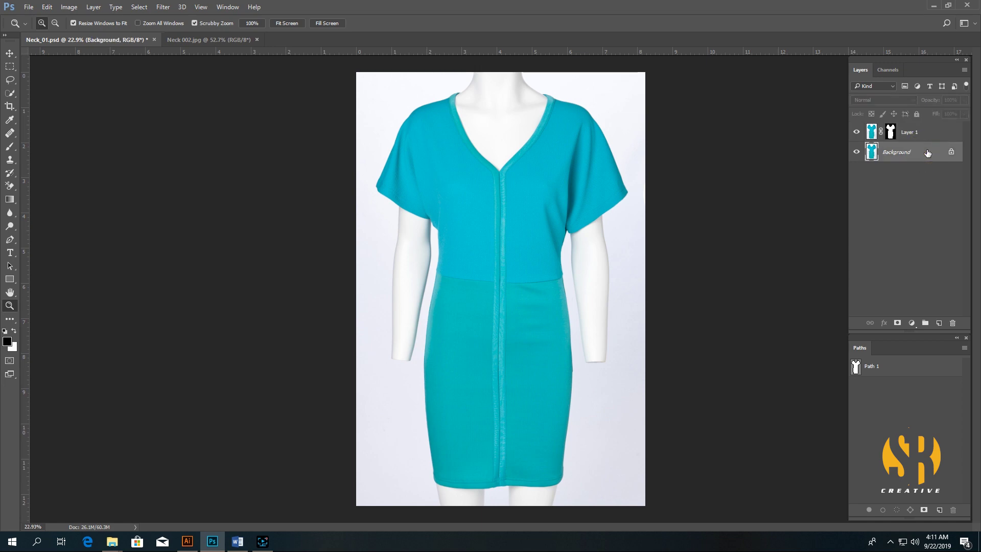
left_click(913, 324)
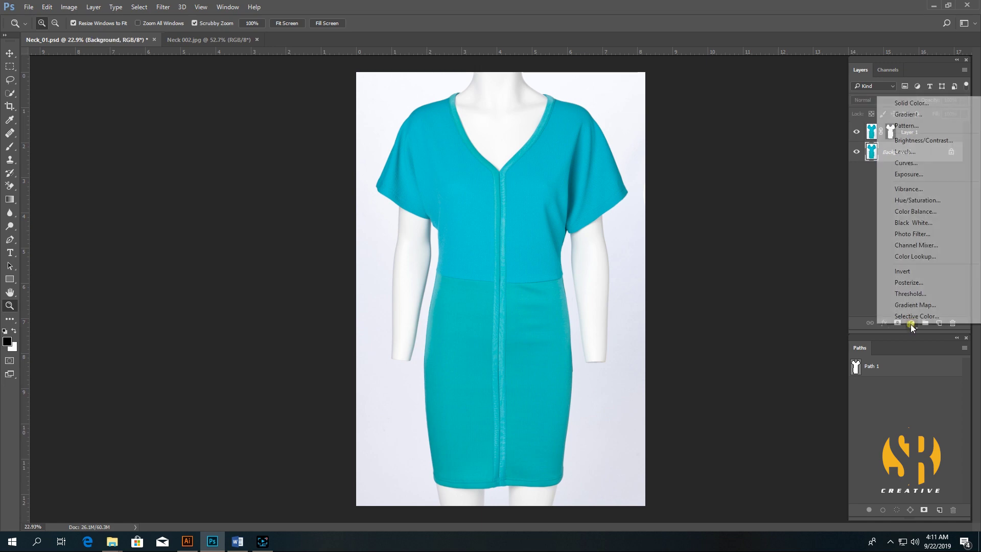
left_click(912, 103)
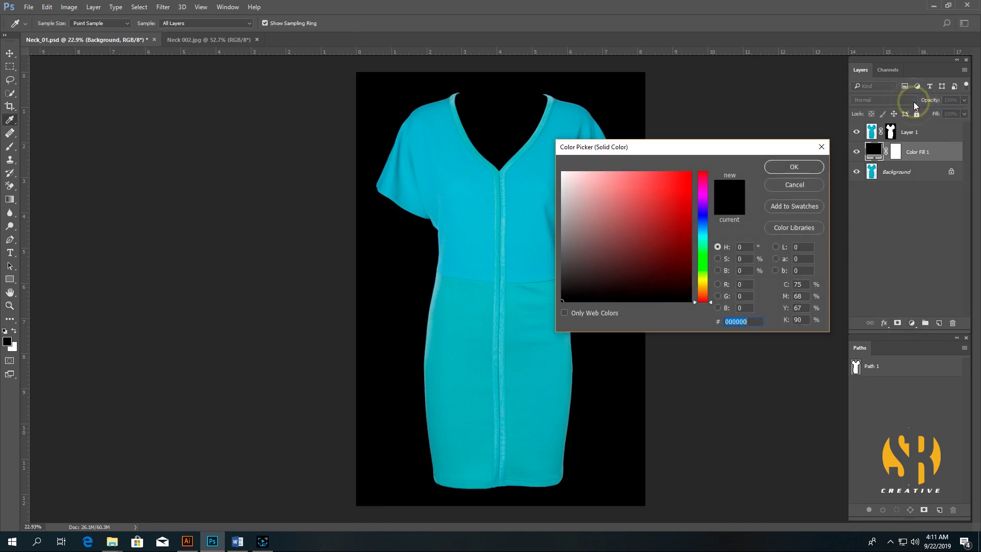
type("ffffff")
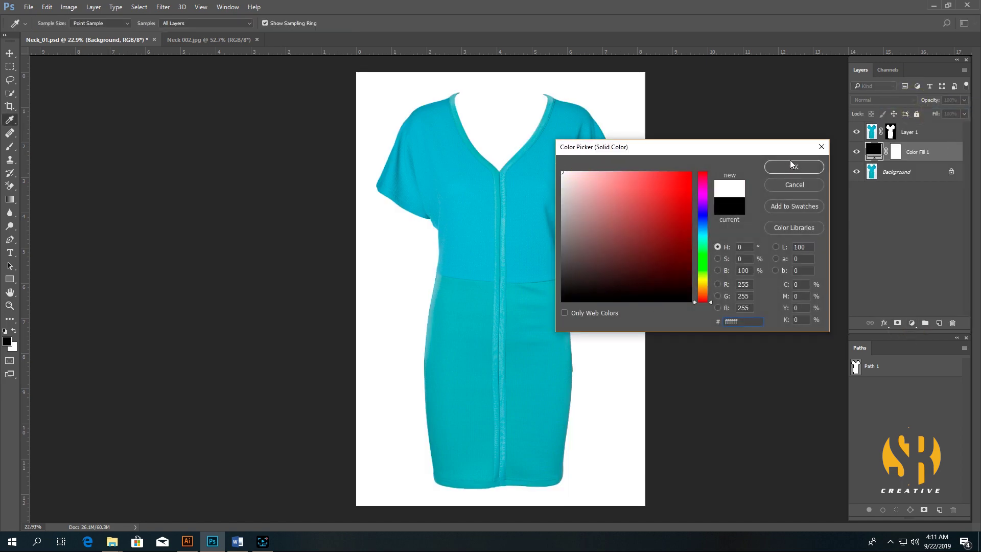
left_click(793, 167)
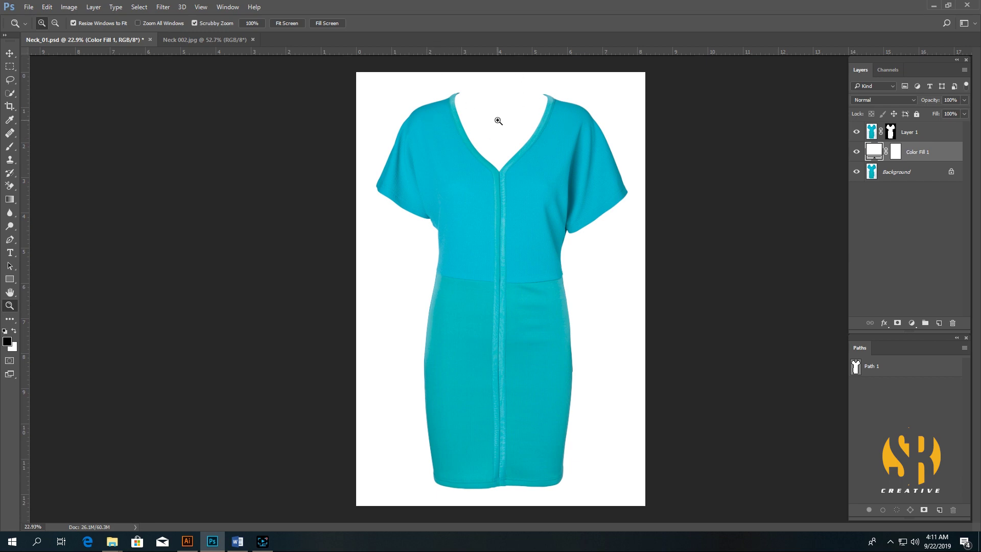
- In Neck 002, marquee-select the neckline area including the label
left_click(206, 39)
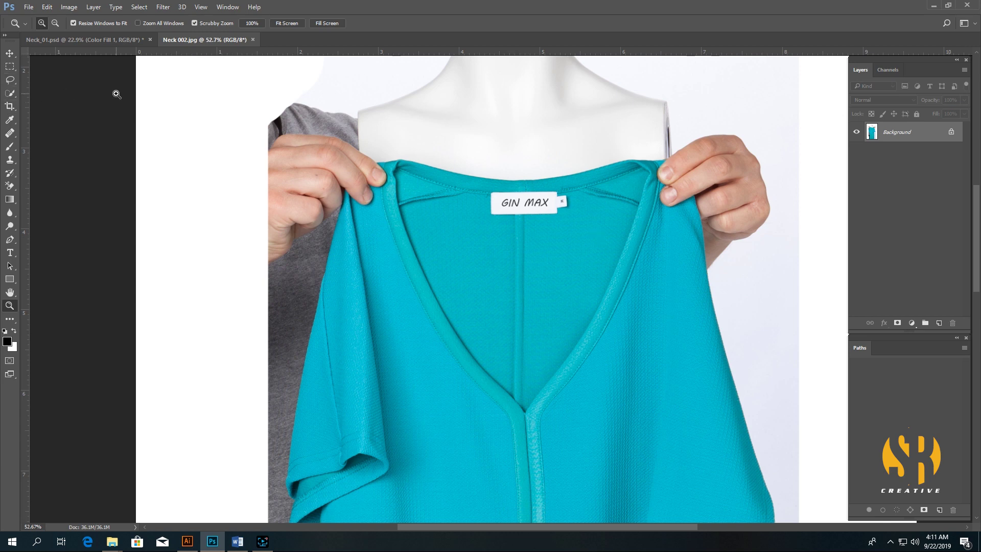
left_click(14, 70)
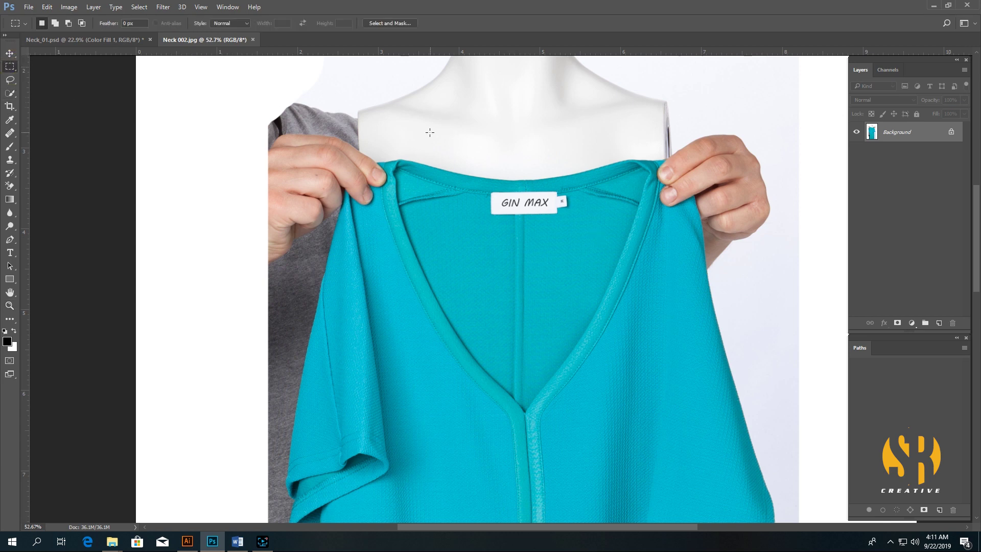
left_click_drag(373, 119, 673, 438)
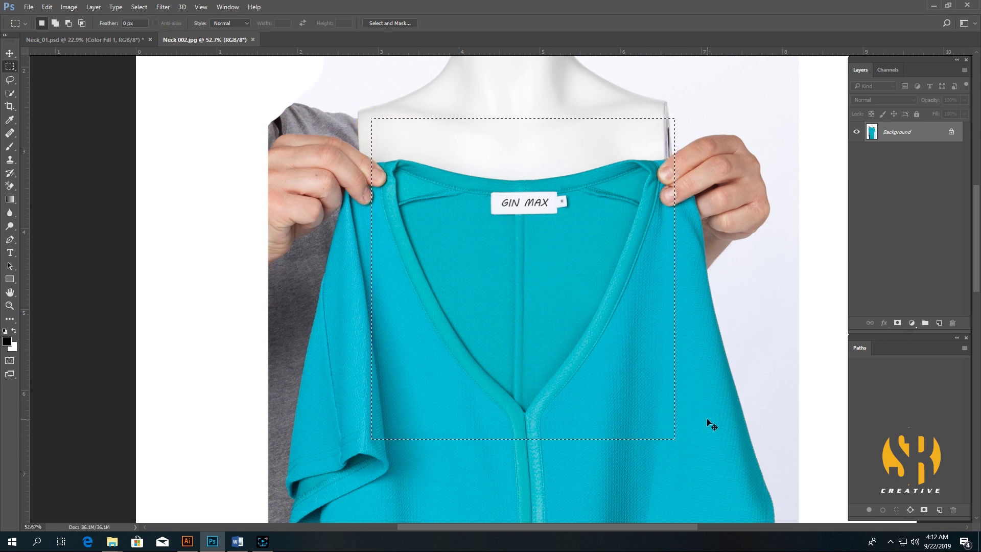
- Paste the copied neckline into Neck_01.psd as a new layer above Color Fill 1
left_click(66, 40)
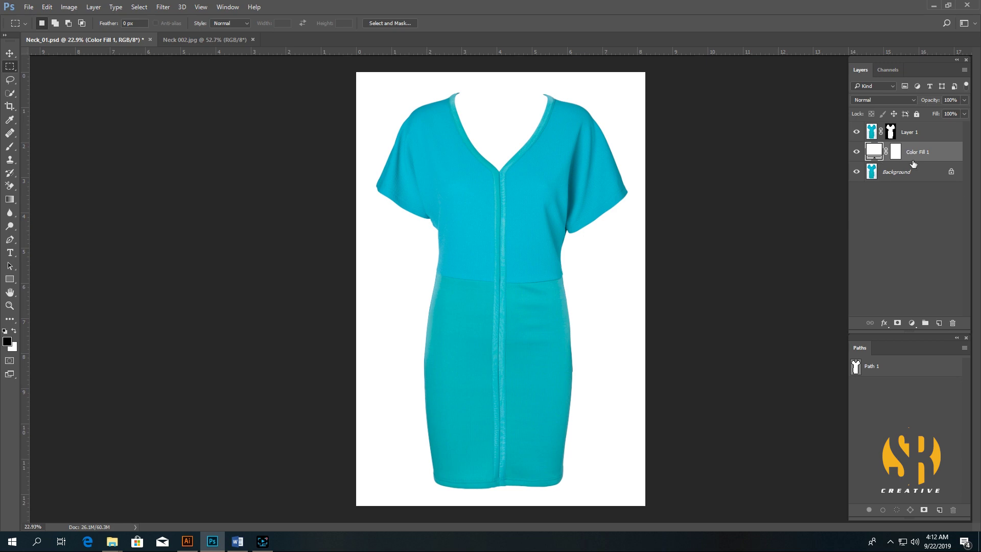
left_click(936, 134)
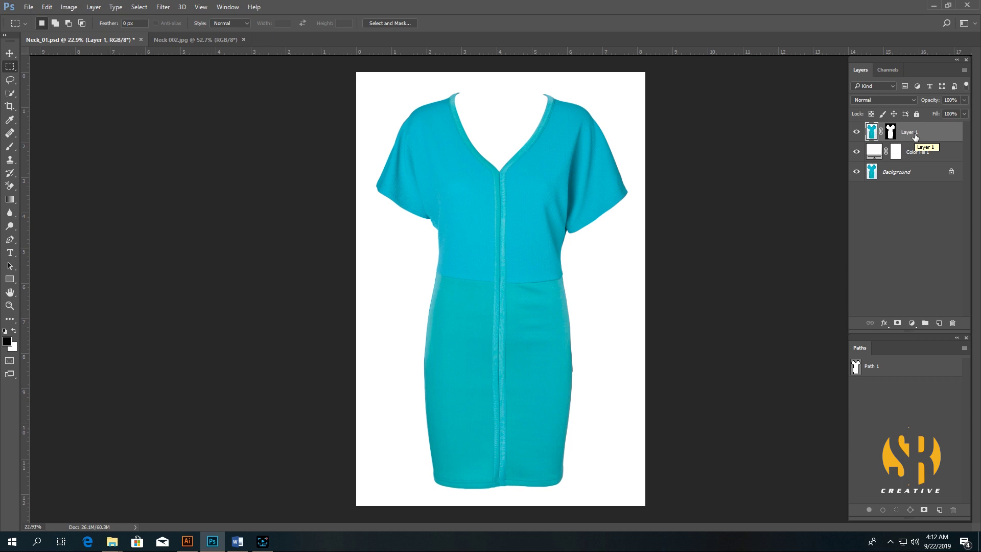
left_click(939, 156)
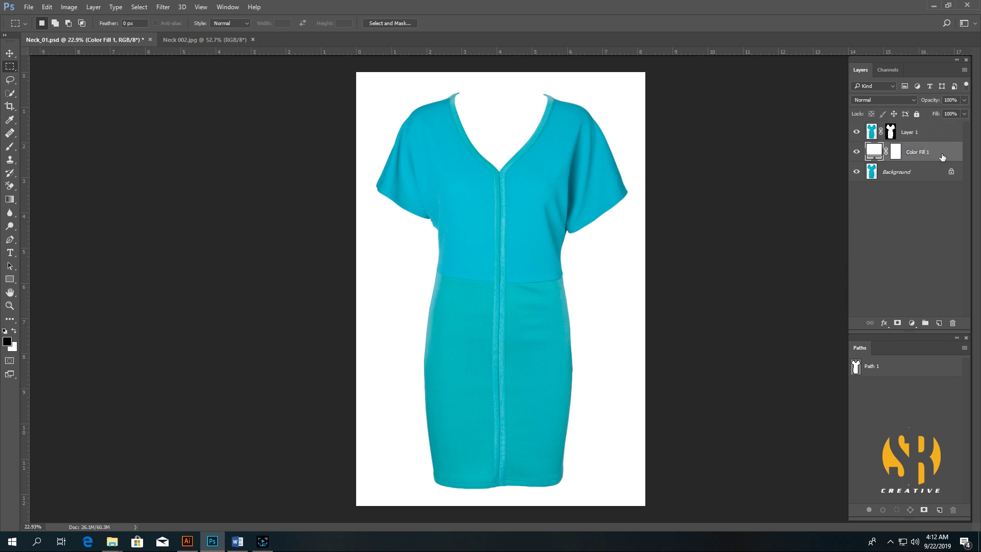
key("ctrl+v")
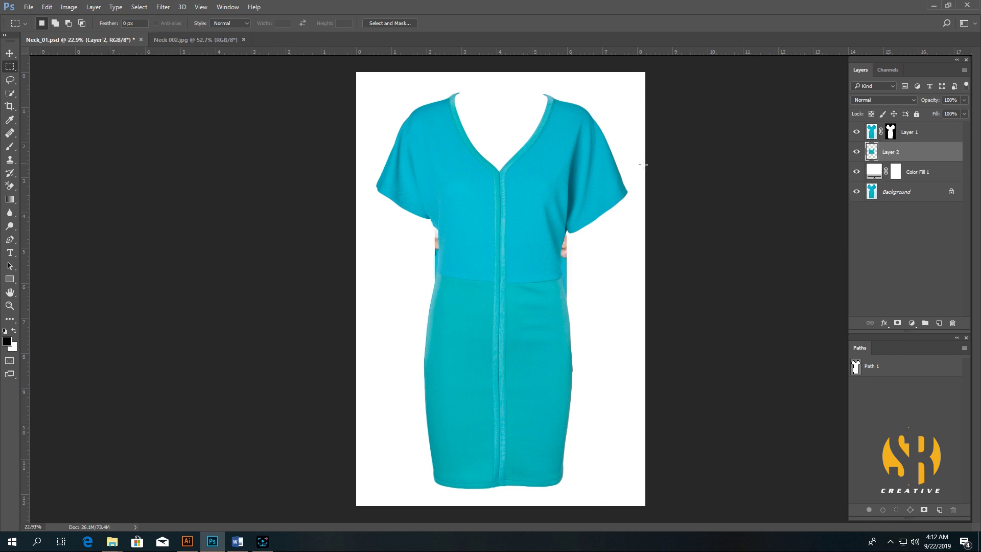
- Move the pasted neckline layer up toward the collar, zooming in on it
left_click(9, 52)
left_click_drag(437, 240, 442, 105)
key("z")
left_click_drag(511, 97, 549, 198)
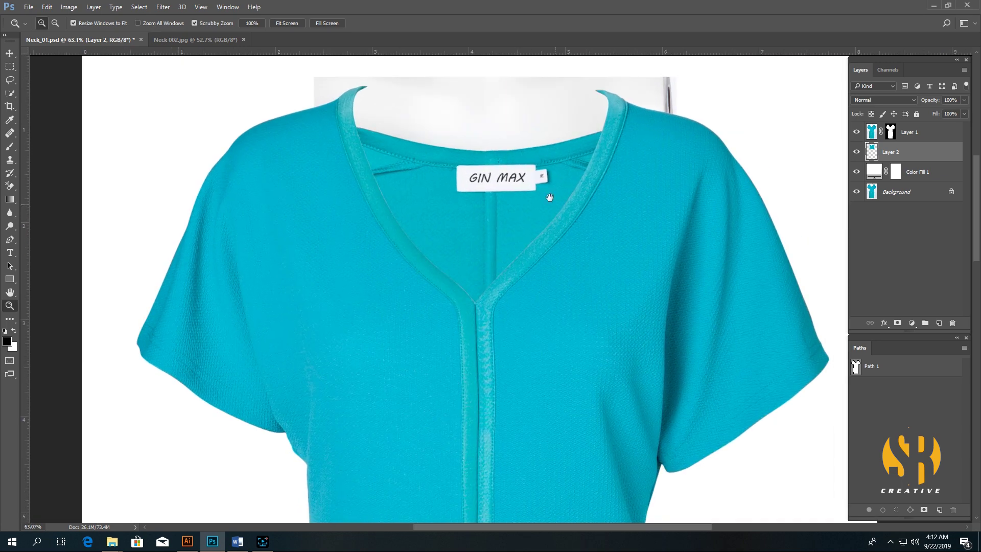
scroll(550, 197, "up", 3)
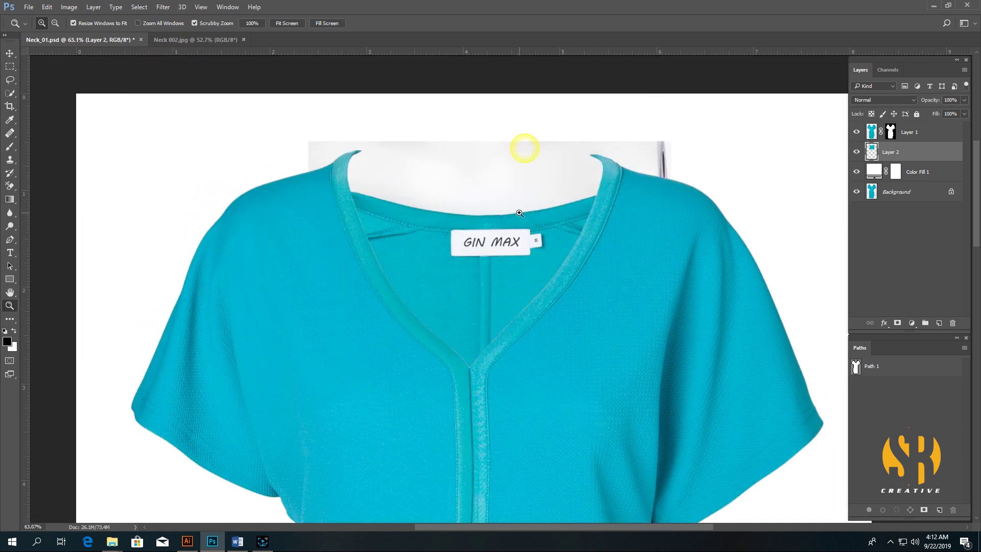
left_click(9, 52)
left_click_drag(531, 301, 526, 246)
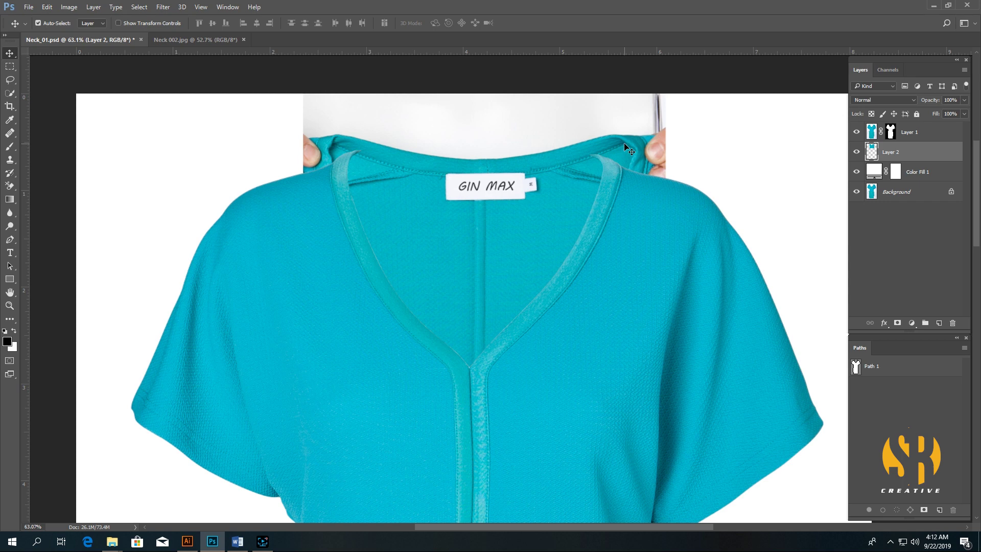
- Free Transform the neck piece to about 88% and nudge it slightly lower
key("ctrl+t")
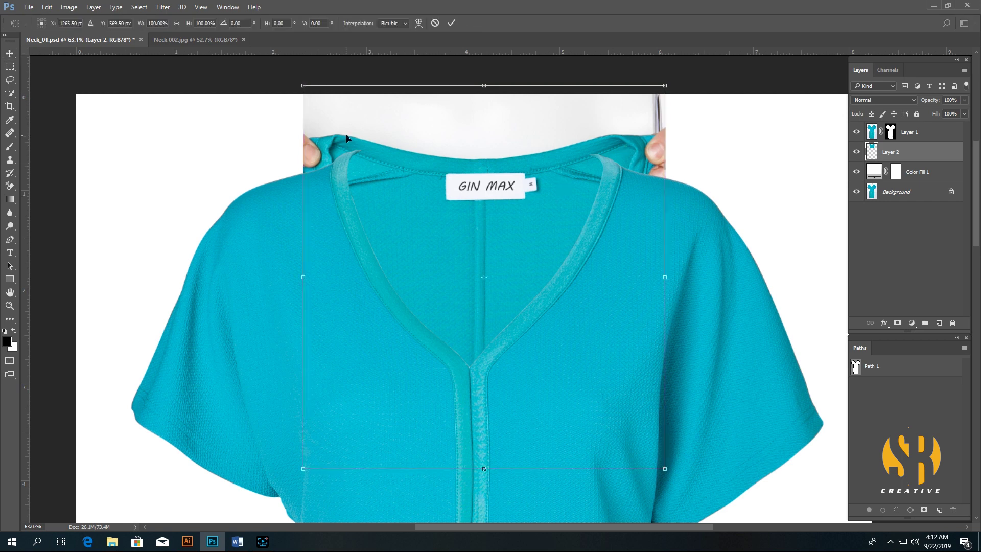
left_click_drag(347, 138, 360, 156)
left_click_drag(498, 295, 347, 153)
left_click_drag(682, 485, 636, 459)
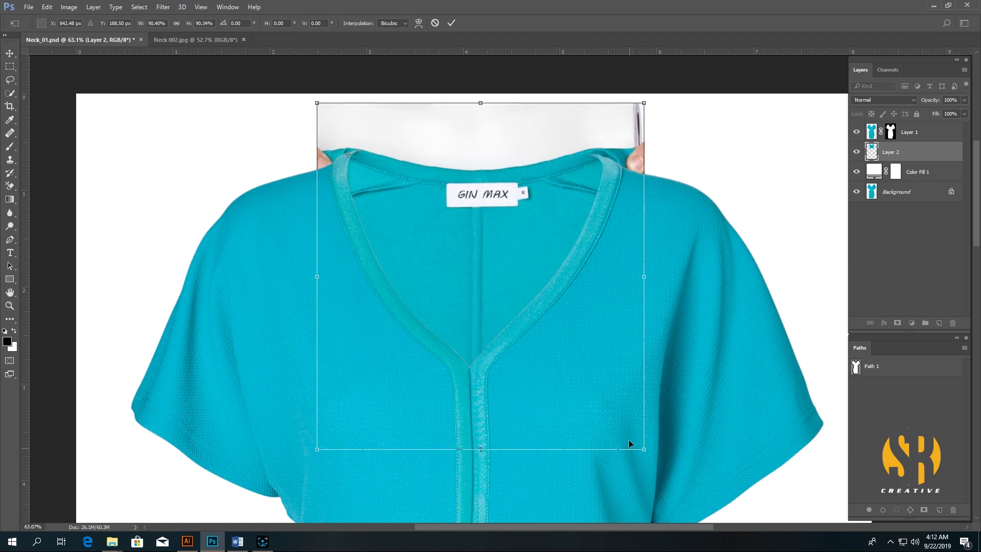
left_click_drag(390, 182, 393, 185)
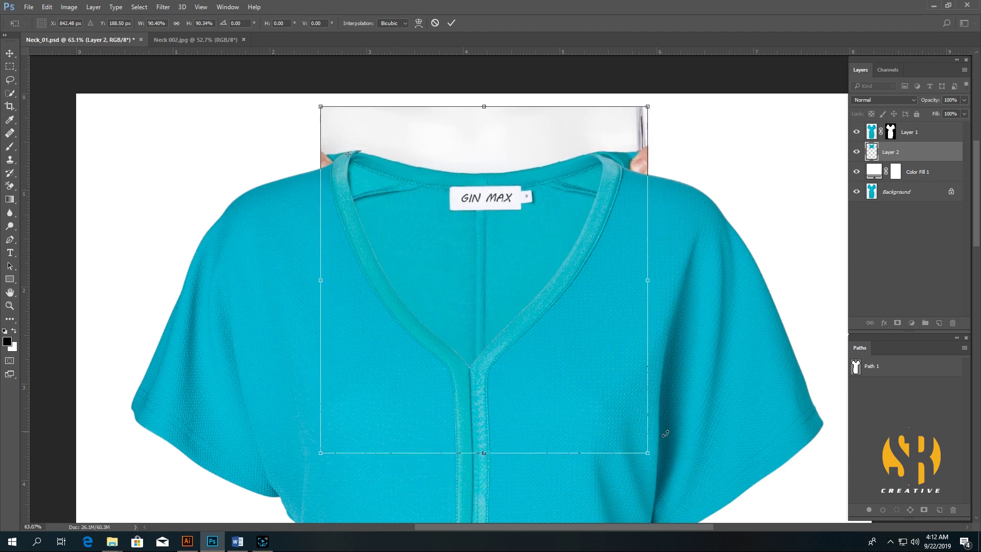
left_click_drag(646, 454, 639, 443)
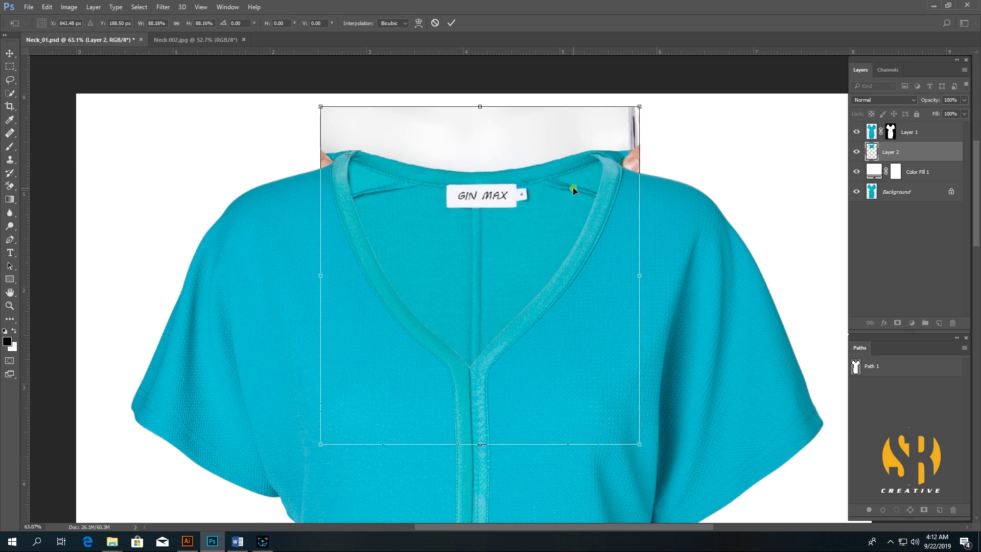
left_click_drag(573, 187, 574, 192)
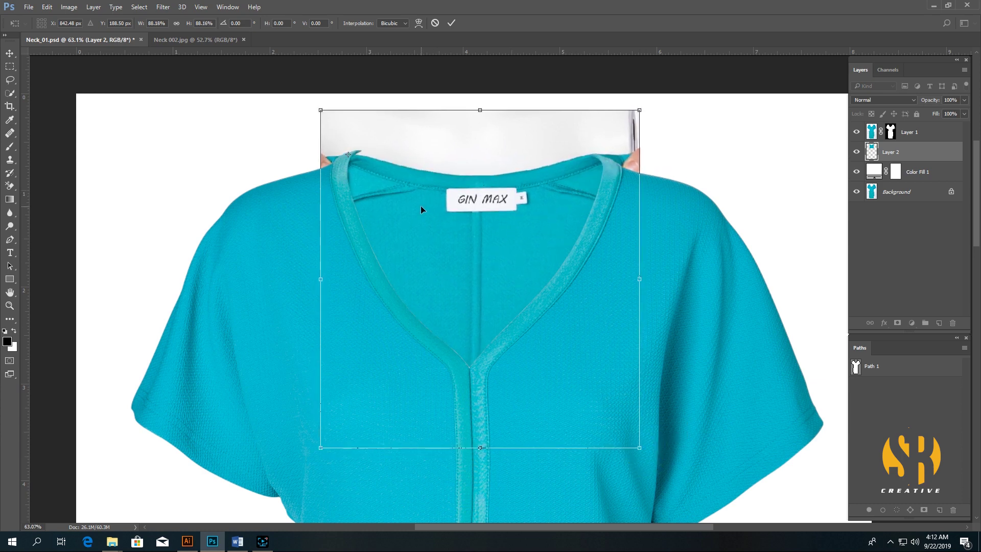
key("Return")
- Duplicate Path 1 to create Path 1 copy
key("z")
left_click_drag(478, 194, 566, 245)
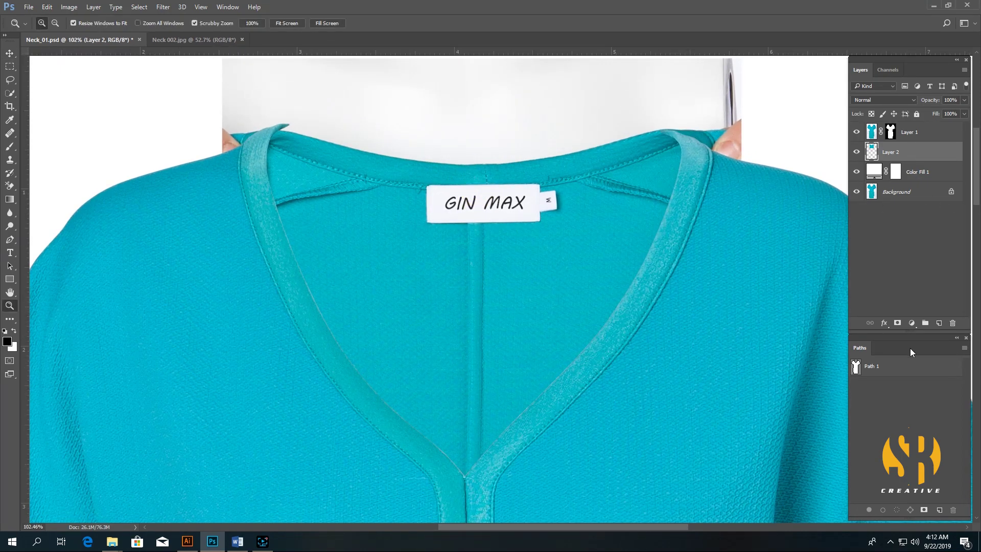
left_click(903, 369)
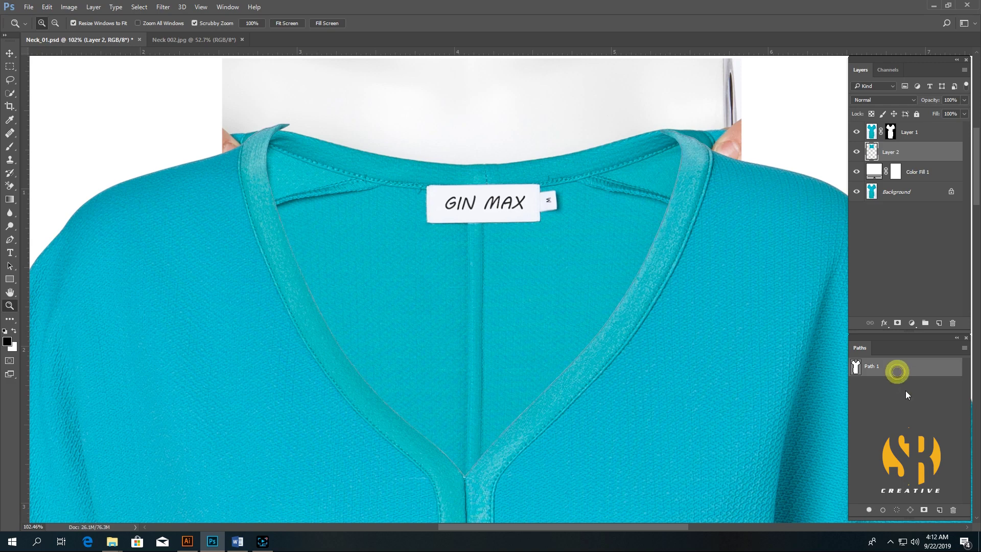
left_click_drag(904, 370, 940, 508)
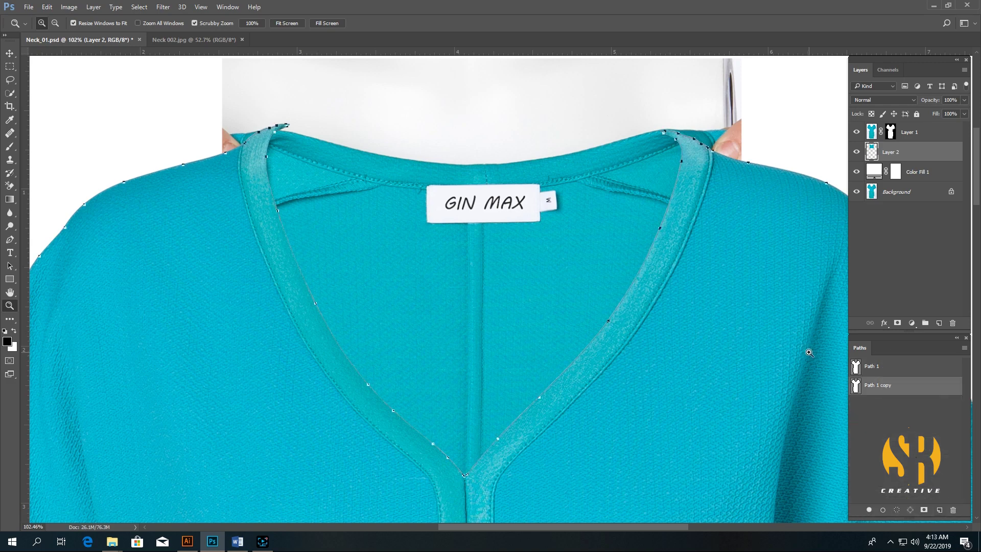
- Reshape Path 1 copy's anchors around the left collar tip with the Pen tool
key("p")
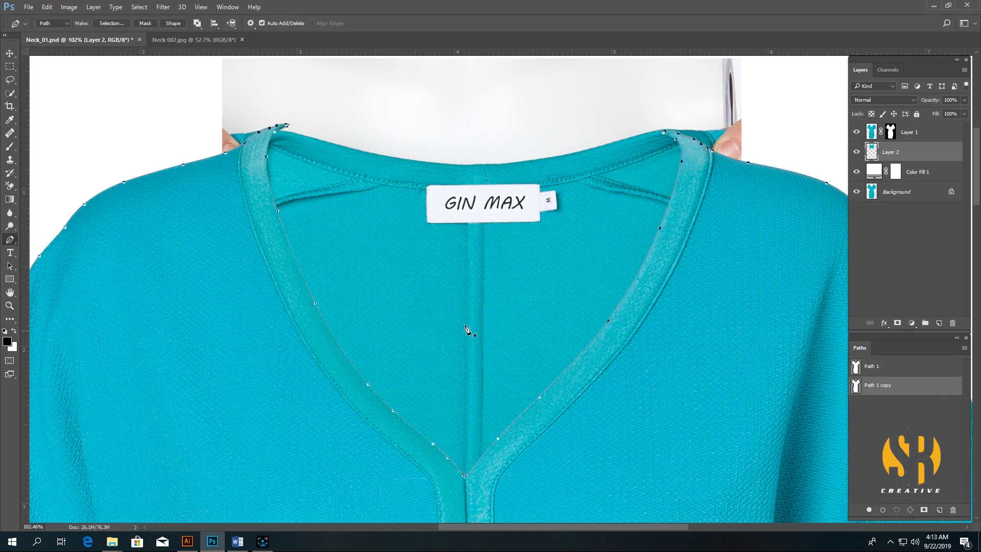
left_click(296, 106)
left_click(274, 152)
key("z")
left_click_drag(268, 121, 315, 198)
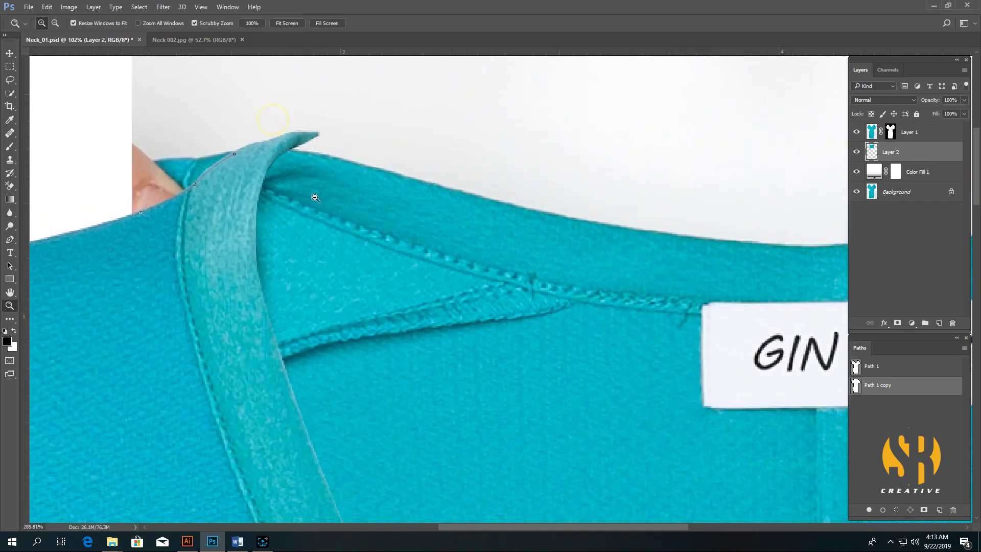
key("p")
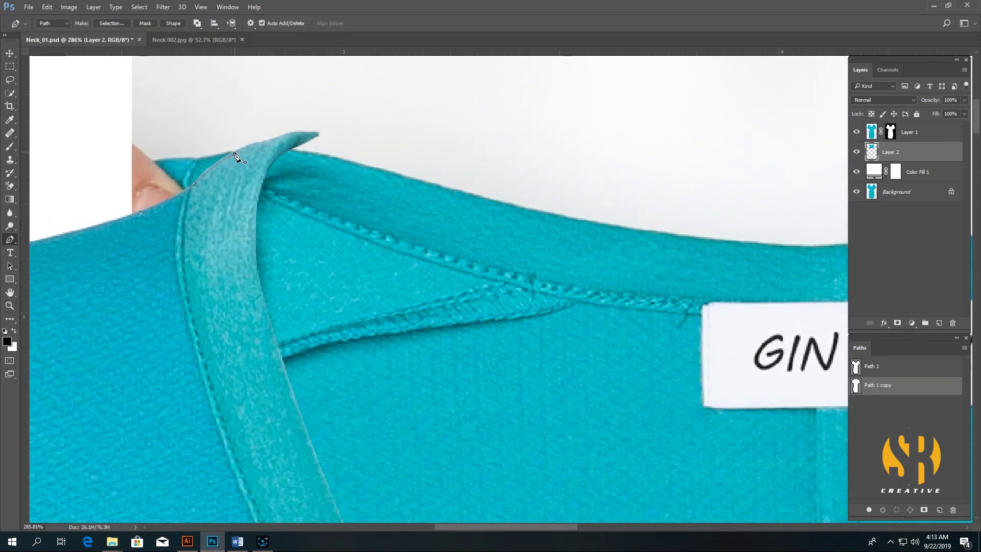
left_click_drag(235, 154, 253, 144)
- Trace curved anchors along the inner back neckline to the right collar
left_click_drag(340, 161, 371, 170)
left_click_drag(639, 244, 404, 211)
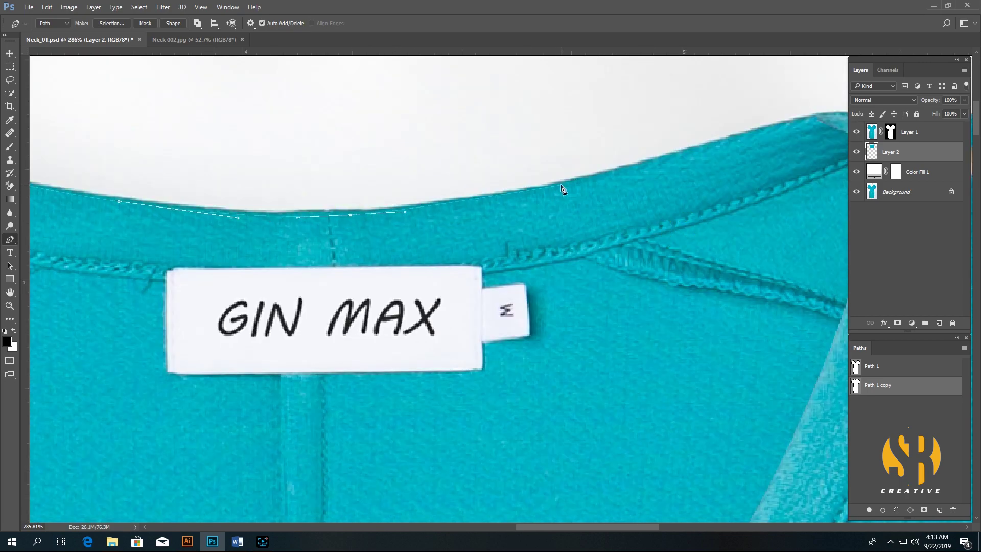
left_click_drag(561, 184, 365, 213)
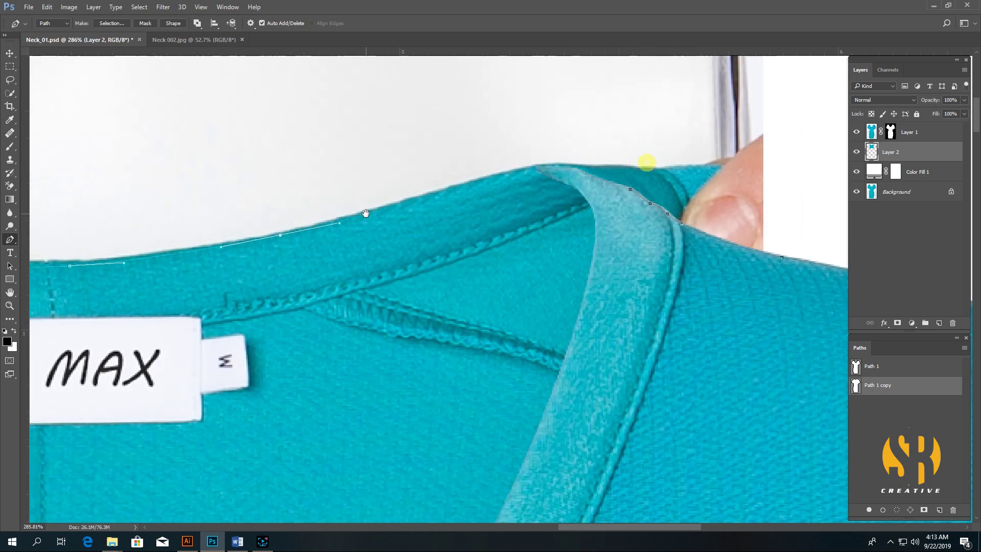
left_click_drag(456, 188, 473, 181)
left_click_drag(554, 170, 580, 174)
left_click_drag(631, 192, 649, 199)
key("z")
left_click(449, 186, "alt")
- Load Path 1 copy as a selection, expand it 1 px, and add Layer 2's mask
left_click(449, 186, "alt")
left_click(449, 186, "alt")
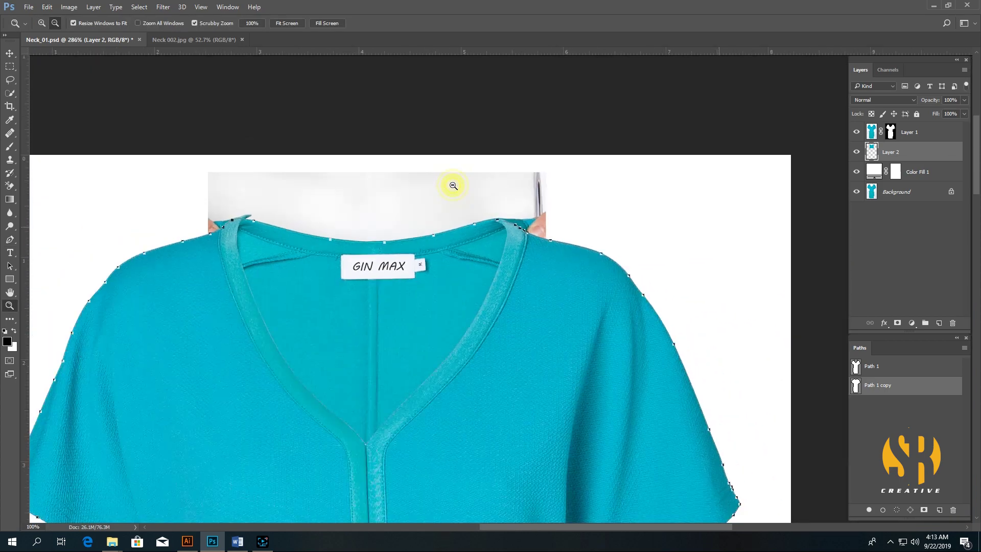
left_click_drag(262, 256, 404, 235)
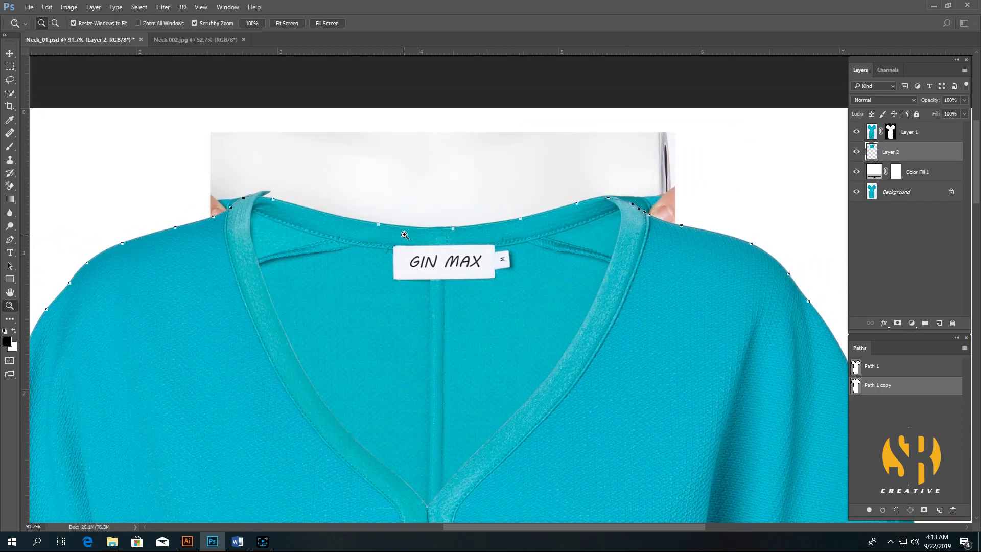
left_click(857, 387, "ctrl")
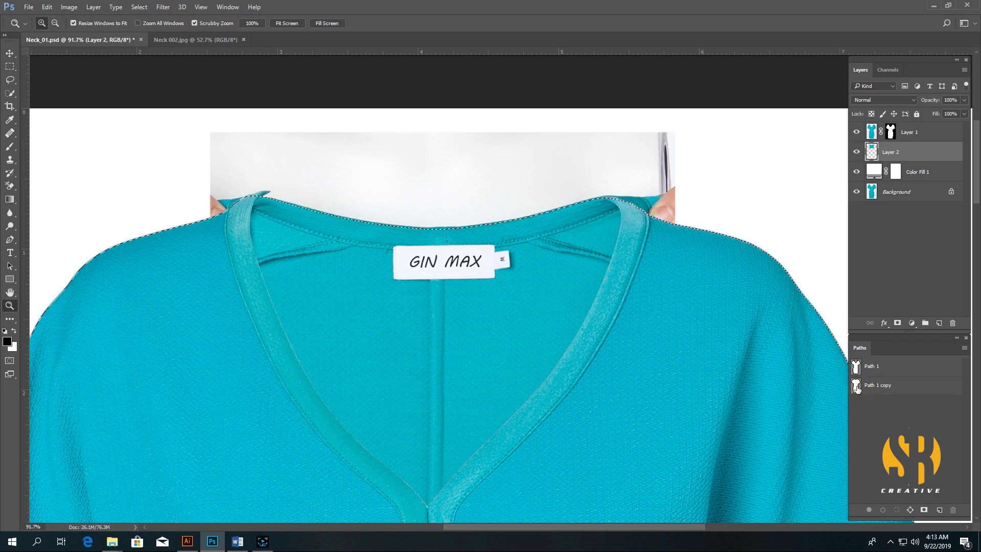
key("p")
key("alt+s")
key("m")
key("e")
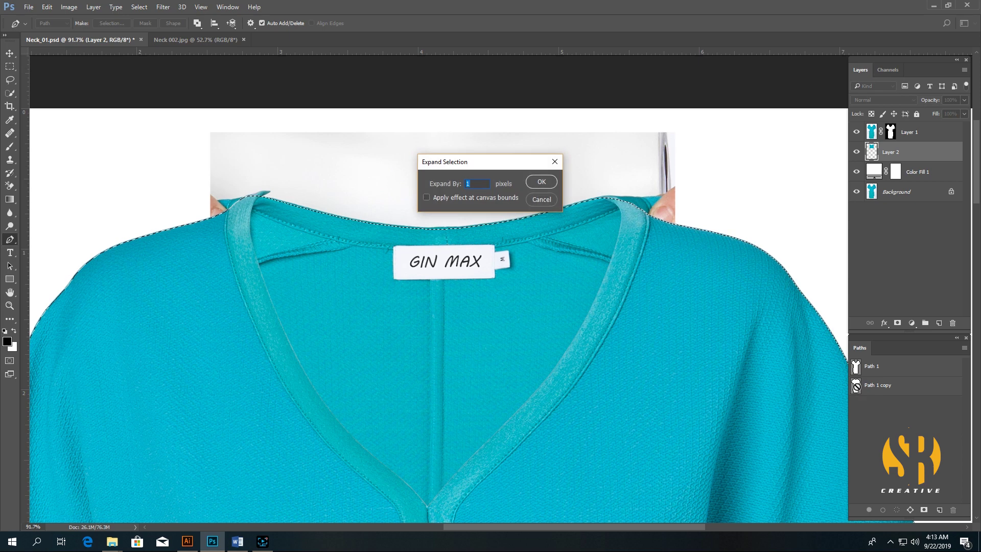
key("Return")
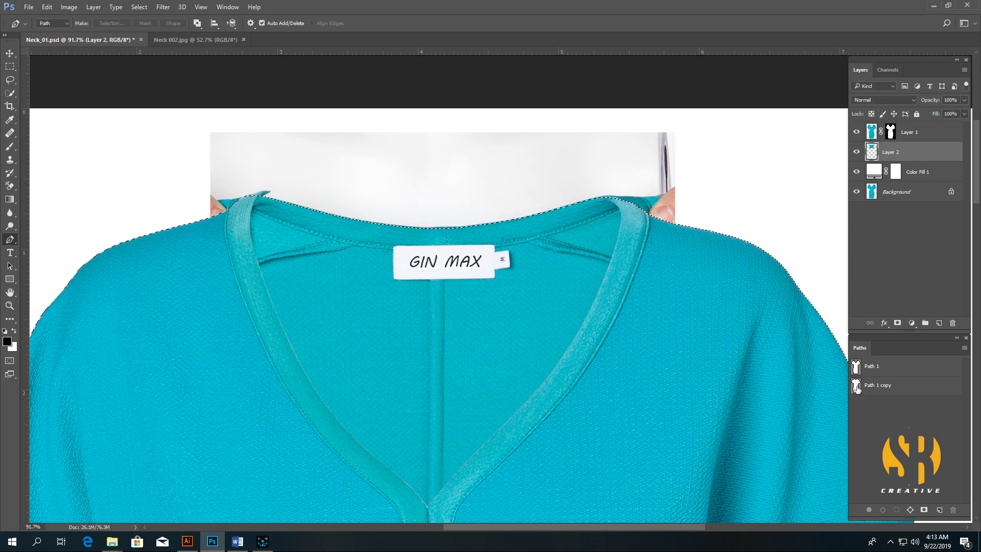
left_click(897, 323)
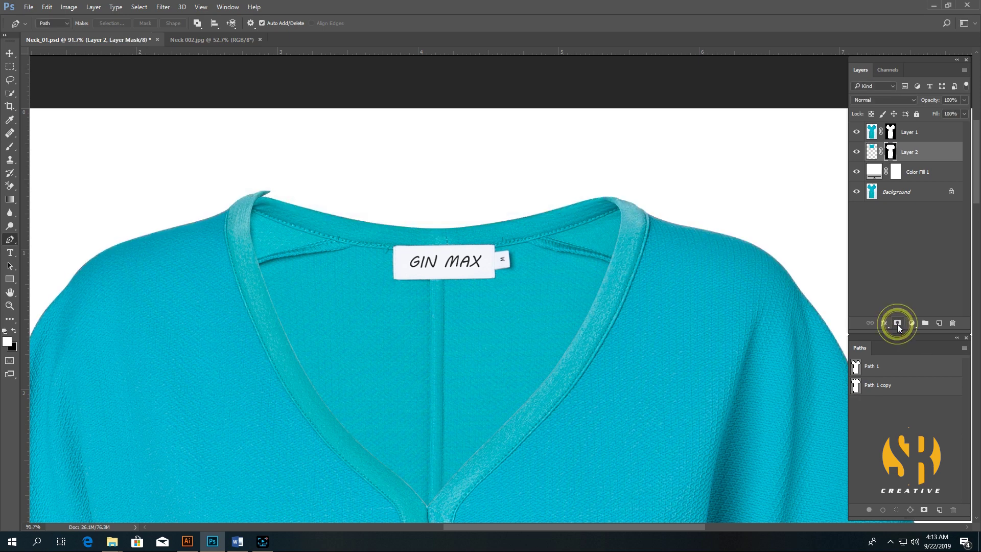
key("z")
left_click_drag(225, 201, 234, 196)
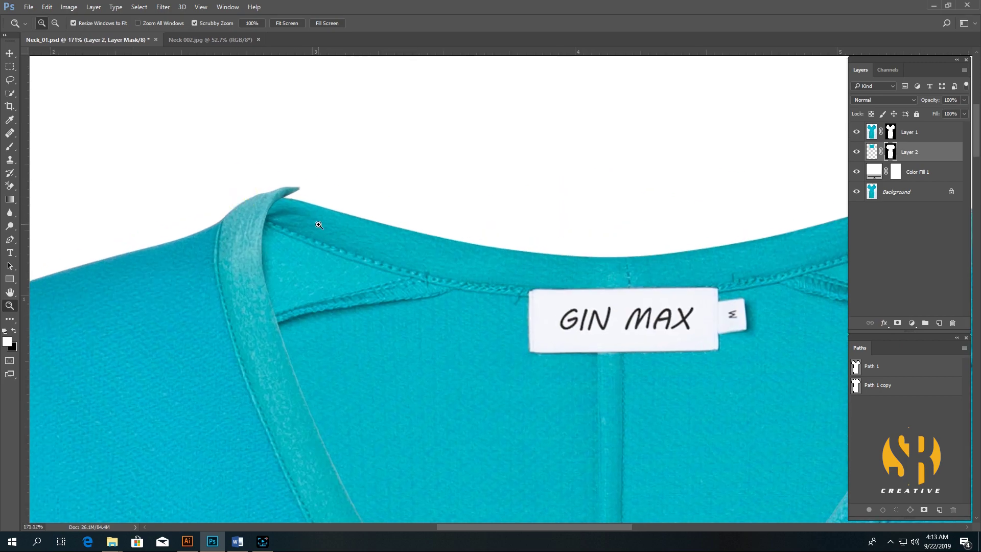
- Hide and reshow Layer 1 to check the inside neck, then zoom to the dress top
left_click_drag(304, 204, 286, 184)
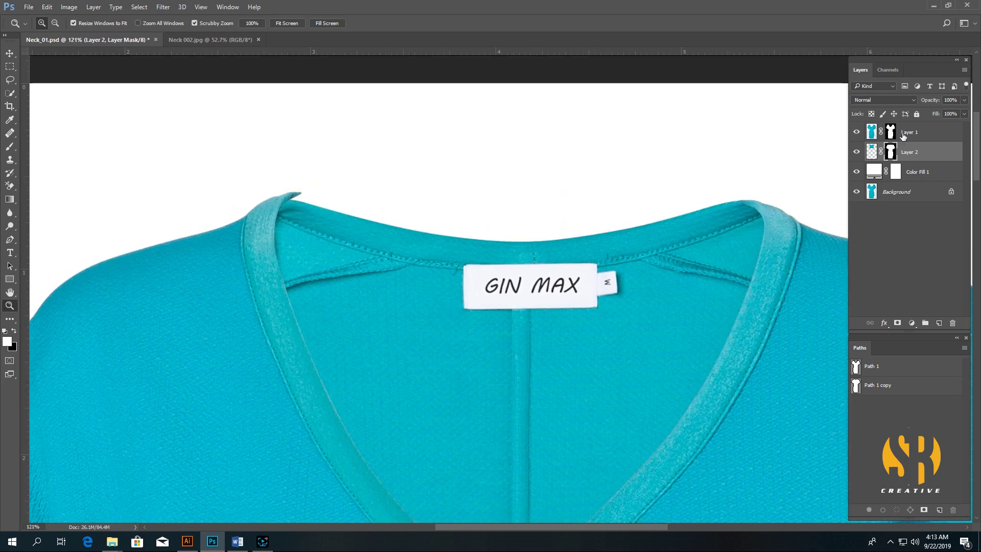
left_click(857, 133)
left_click(857, 134)
left_click_drag(466, 322, 439, 322)
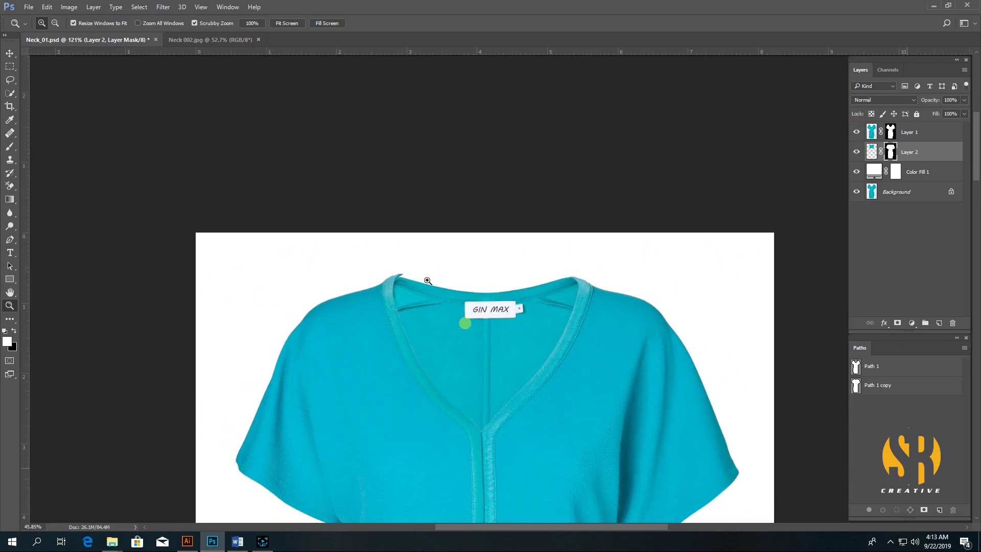
left_click(434, 287)
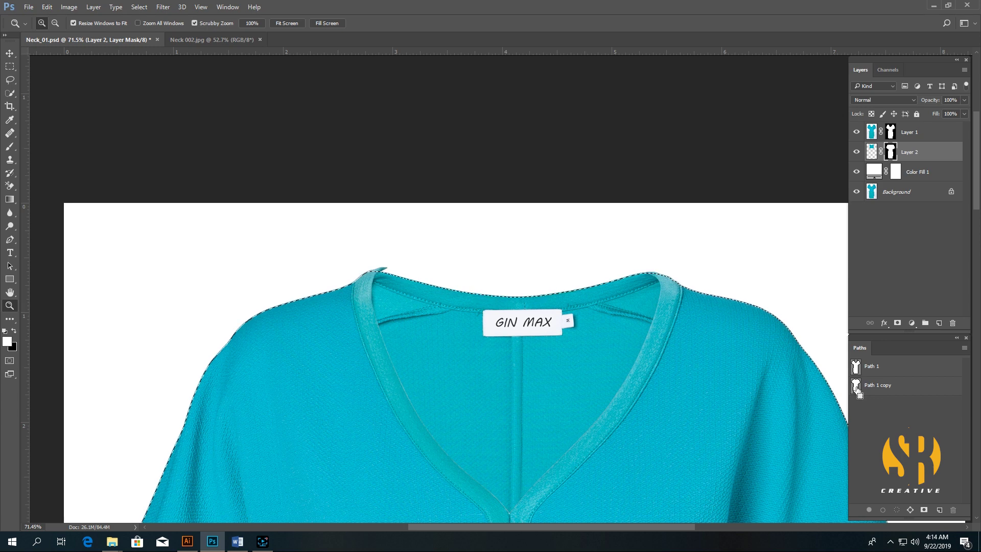
- Add Path 1 copy to the selection and set a 90 px, 100% opacity brush on Layer 1's mask
left_click(856, 386, "ctrl+shift")
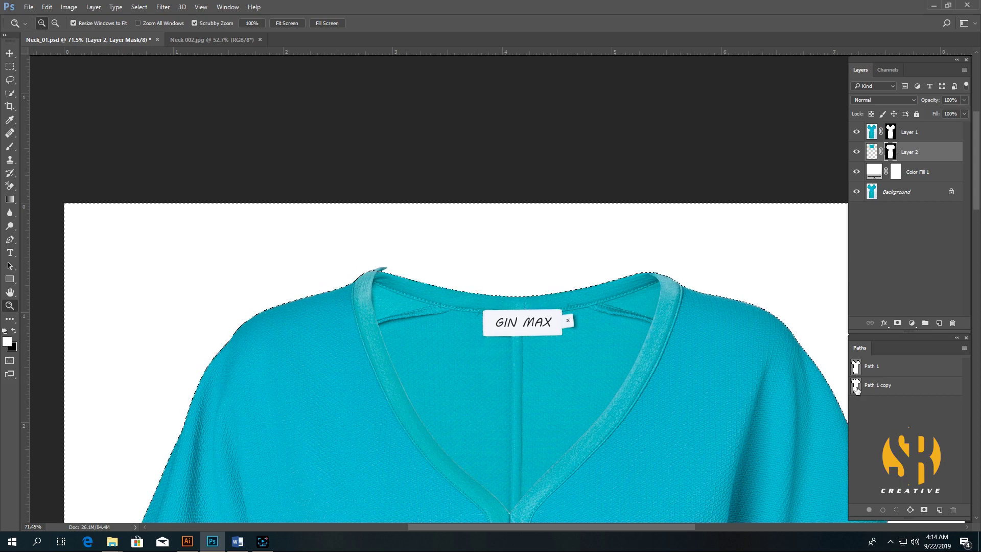
left_click_drag(368, 265, 714, 291)
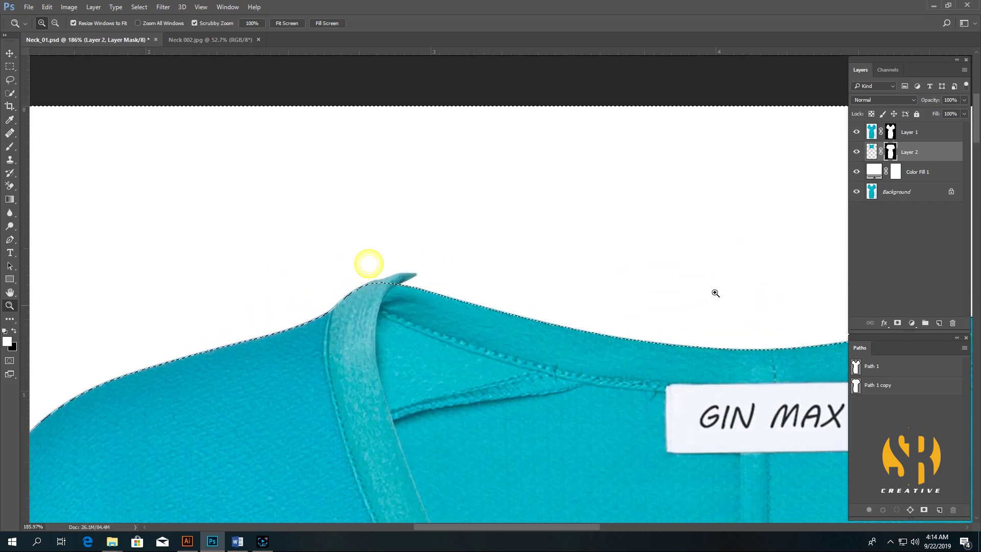
left_click(889, 133)
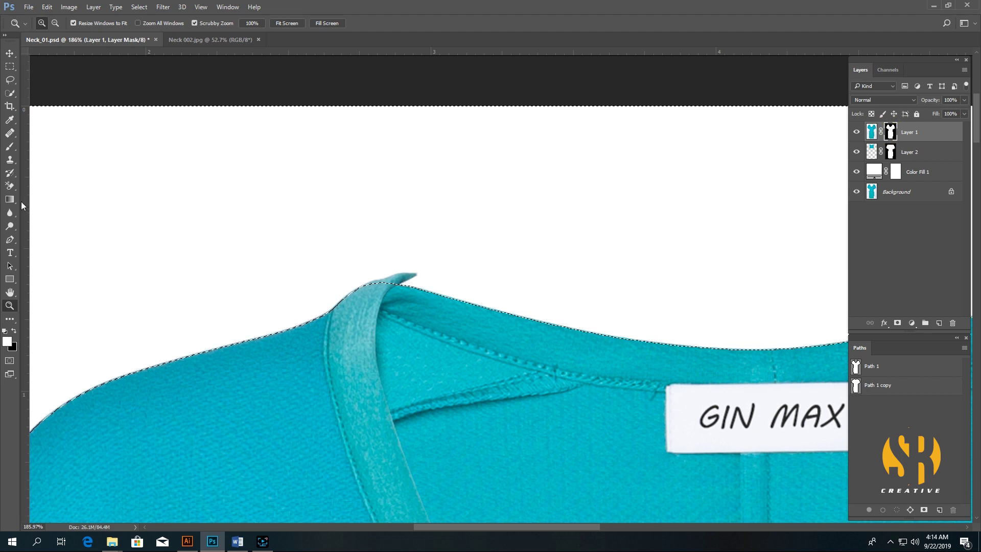
left_click(9, 147)
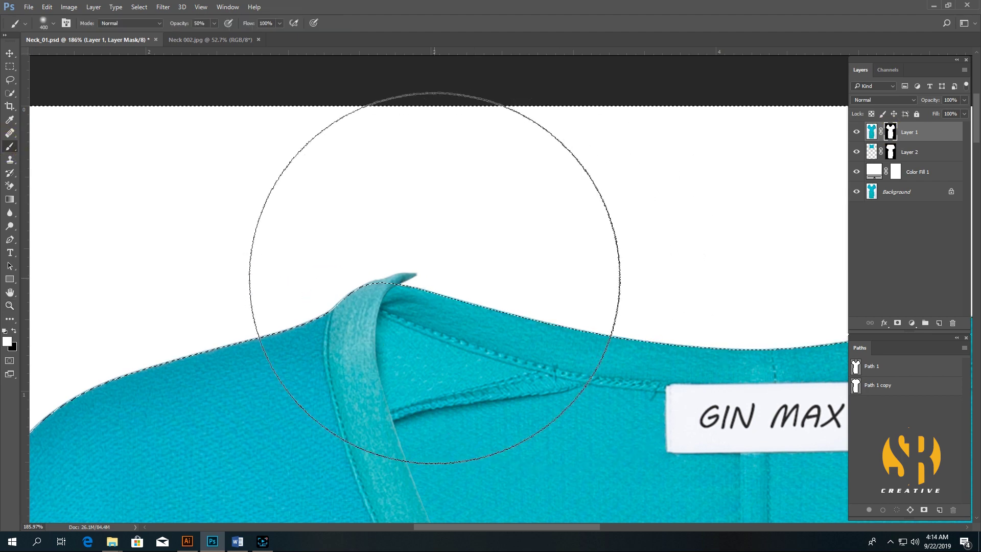
key("bracketleft")
key("bracketleft")
key("bracketleft")
key("bracketleft")
key("bracketleft")
key("bracketleft")
key("bracketleft")
key("bracketleft")
left_click(214, 23)
left_click_drag(214, 35, 238, 35)
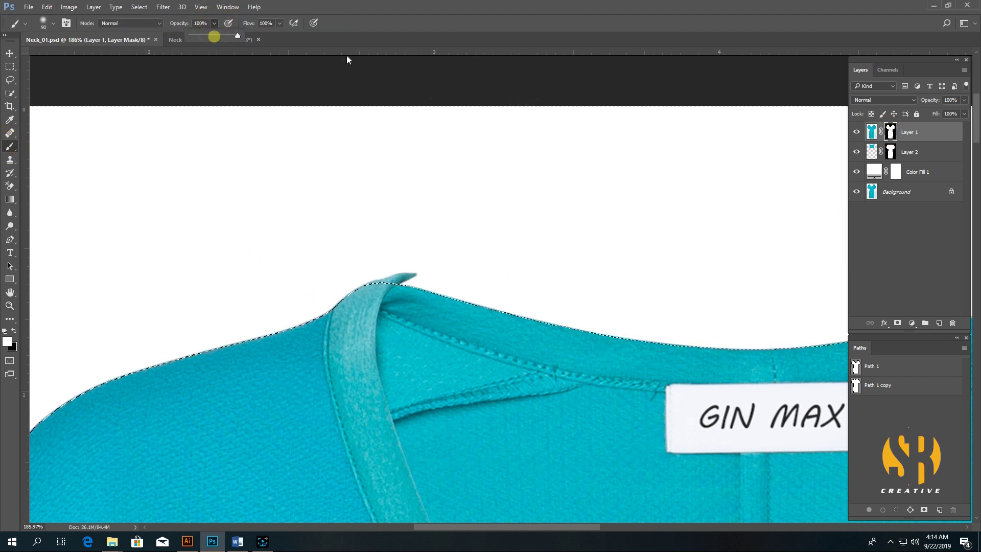
- Paint out the faint collar-tip shadow in black, then deselect and fit the dress on screen
left_click_drag(438, 266, 313, 271)
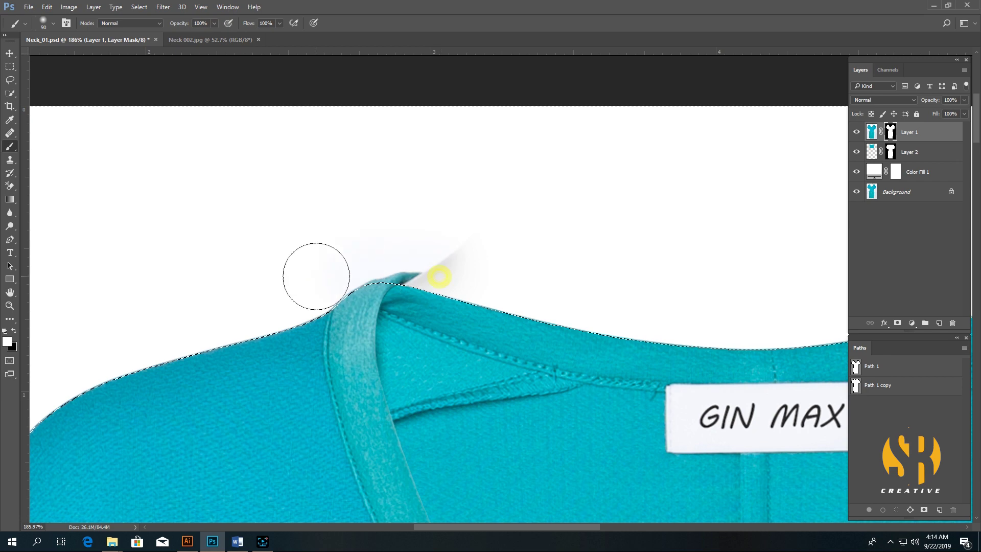
left_click(15, 335)
left_click_drag(473, 258, 347, 279)
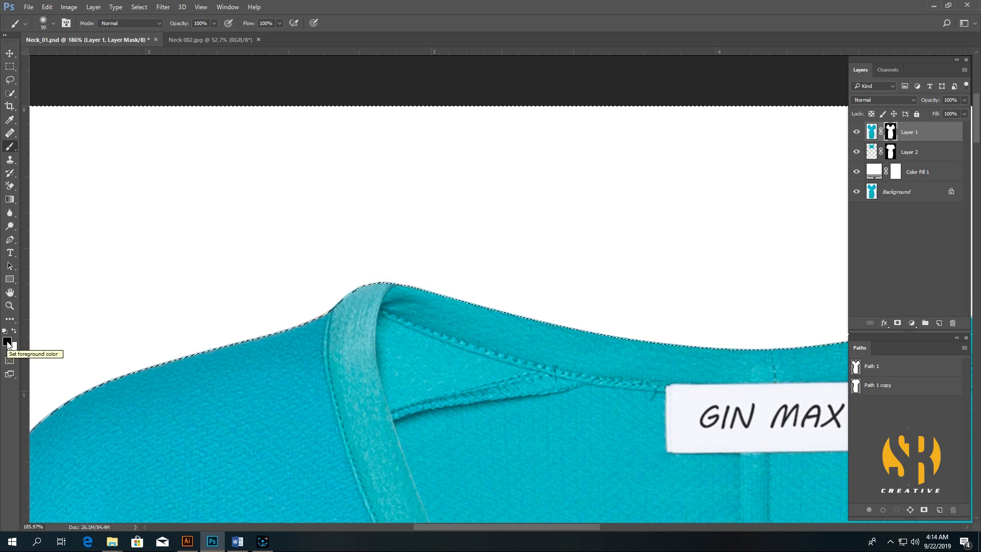
left_click_drag(687, 275, 213, 261)
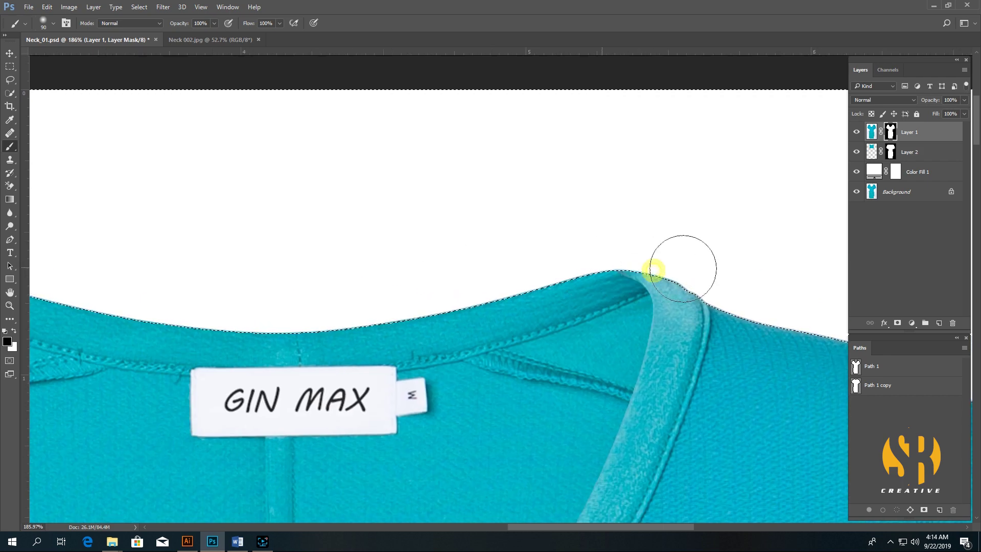
left_click_drag(271, 295, 635, 256)
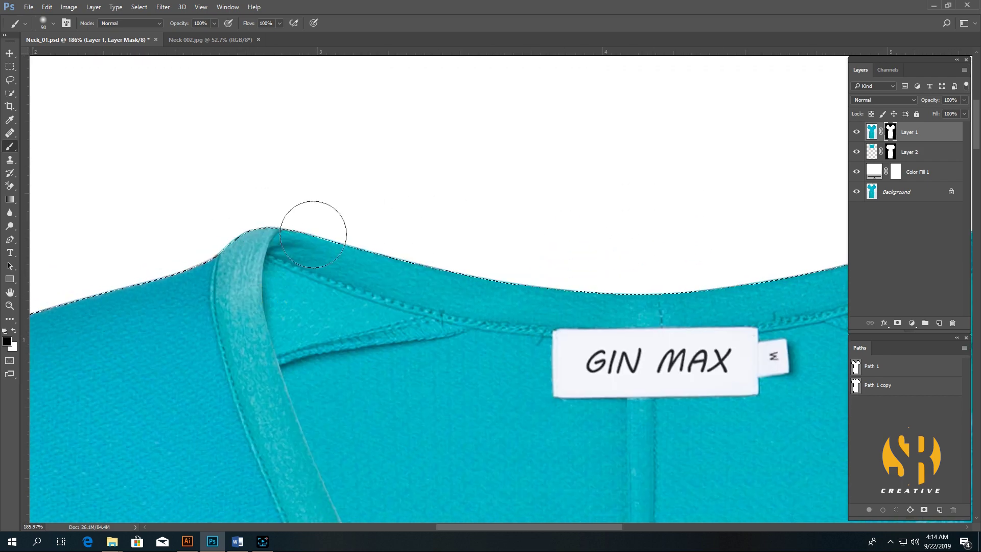
key("ctrl+d")
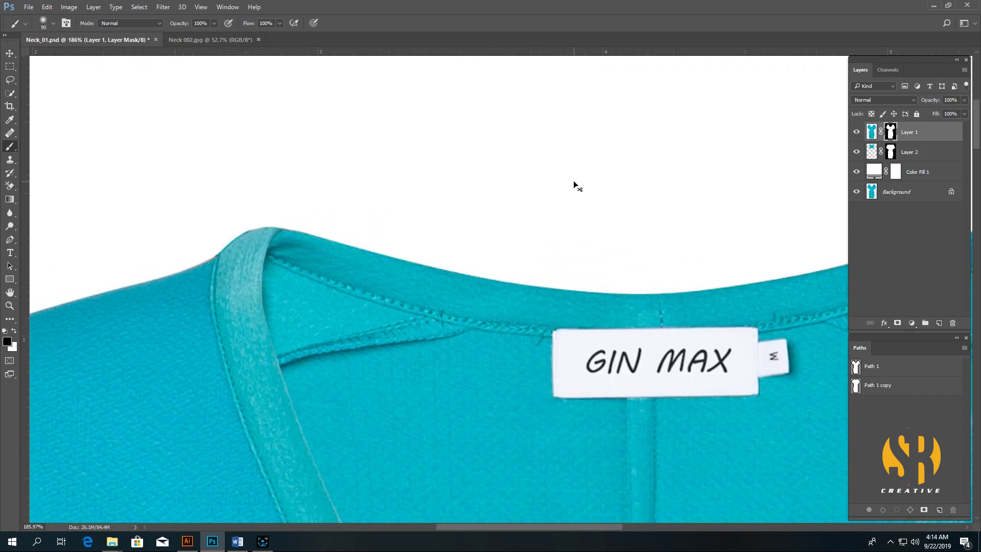
key("ctrl+0")
- Zoom around the neckline, ending at about 422% on the right collar peak
key("z")
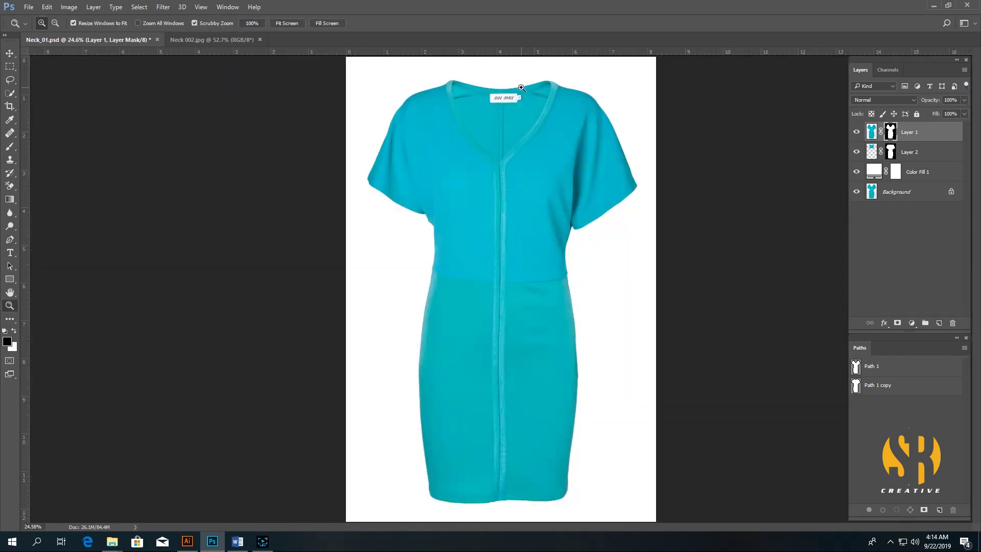
left_click(513, 80)
left_click(447, 192)
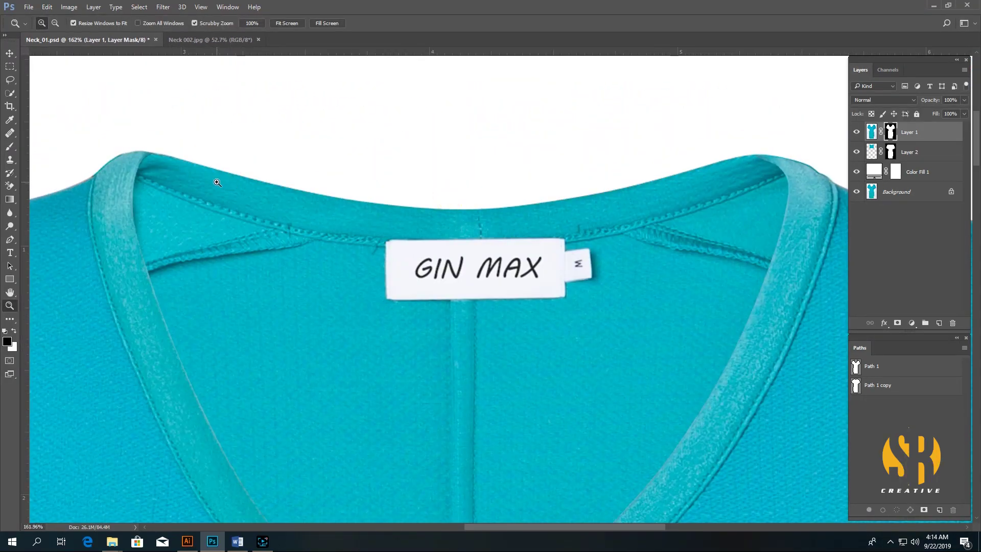
left_click(167, 166)
left_click(194, 224, "alt")
left_click(598, 156, "alt")
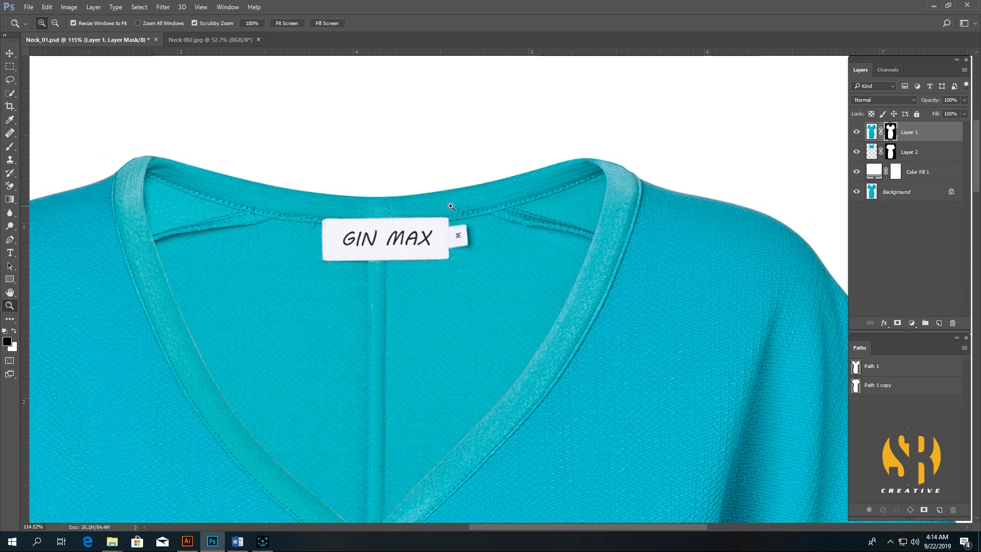
left_click(603, 170)
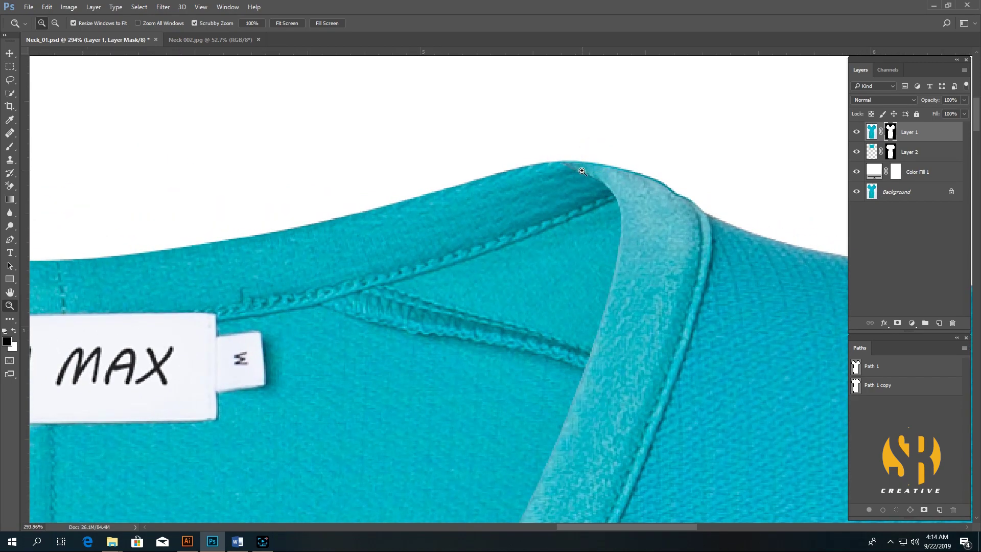
left_click(580, 172)
left_click(567, 174, "alt")
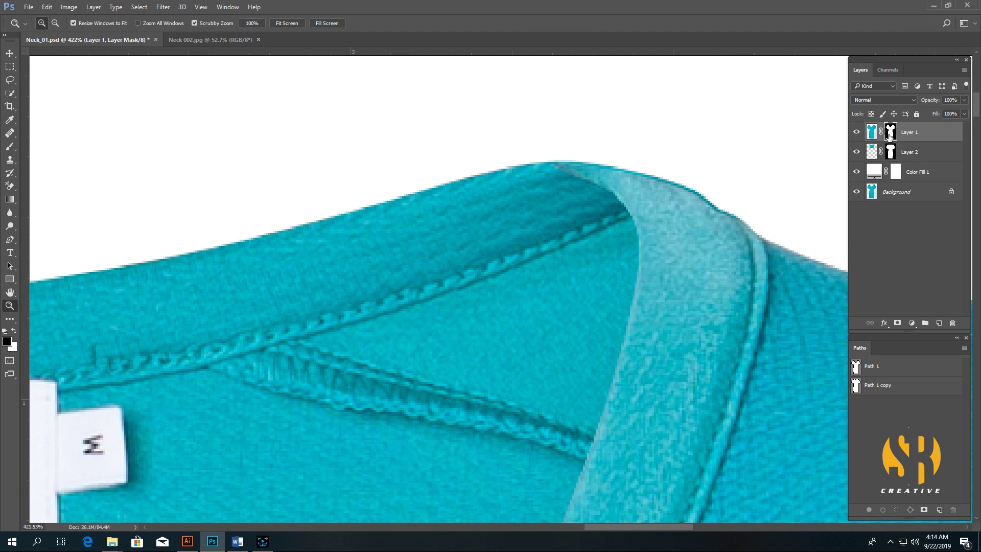
- Set the mask brush to size 8 at 37% opacity
left_click(9, 146)
key("bracketleft")
key("bracketleft")
key("bracketleft")
key("bracketleft")
key("bracketleft")
key("bracketleft")
key("bracketleft")
key("bracketleft")
key("bracketleft")
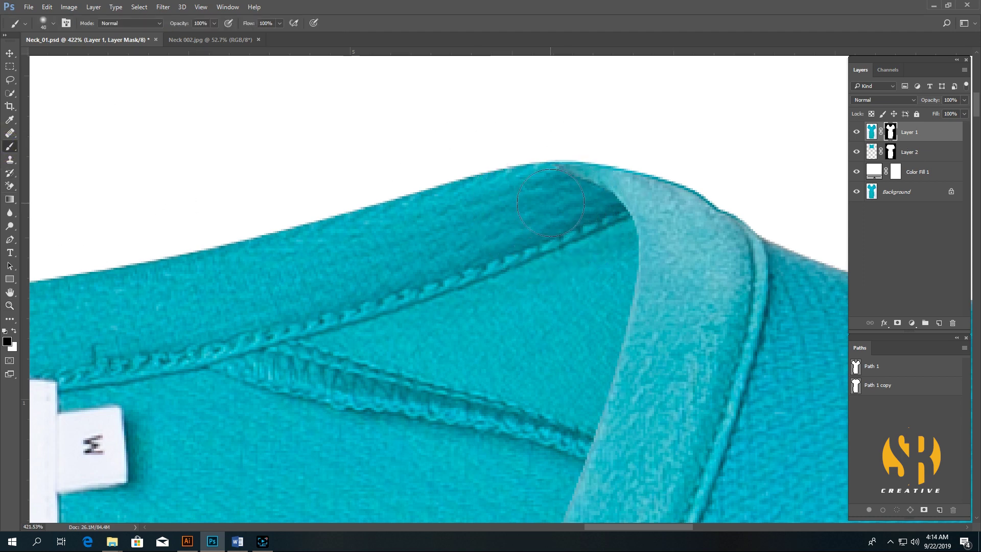
key("bracketleft")
key("bracketleft")
left_click(213, 23)
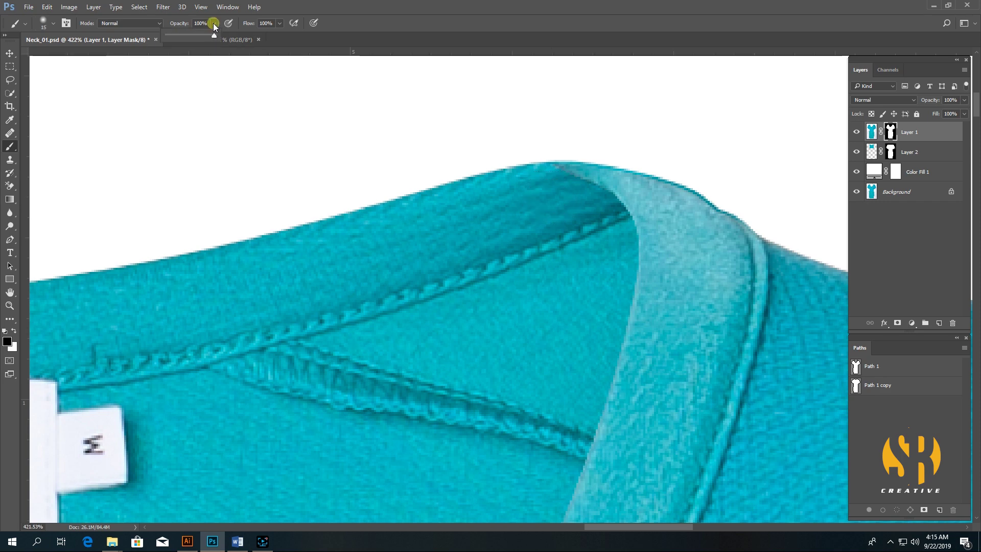
left_click_drag(190, 36, 185, 36)
key("bracketleft")
key("bracketleft")
key("bracketleft")
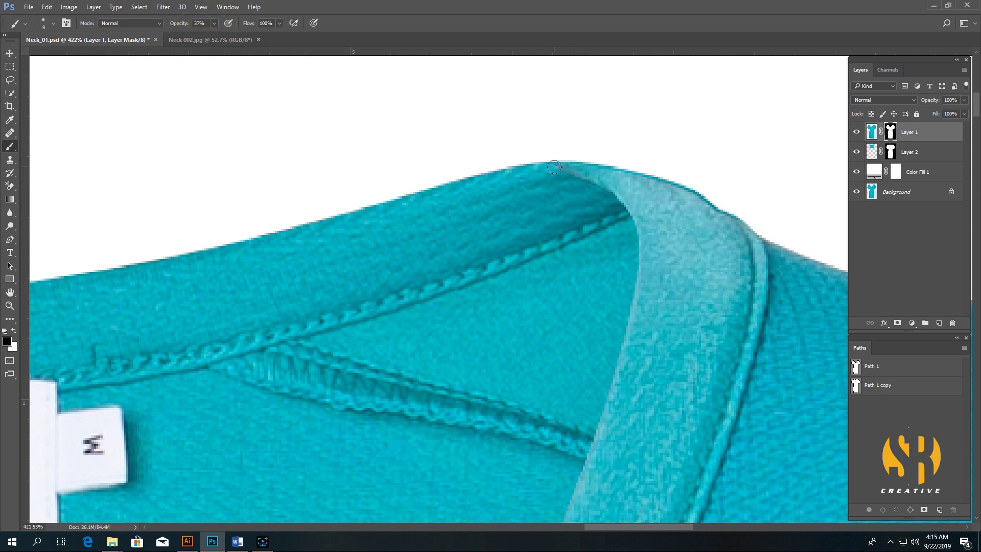
- Mask out the light fringe on both collar tops, then restore a left-collar spot in white
mouse_move(553, 166)
left_mouse_down()
mouse_move(595, 179)
mouse_move(554, 160)
mouse_move(598, 190)
left_mouse_up()
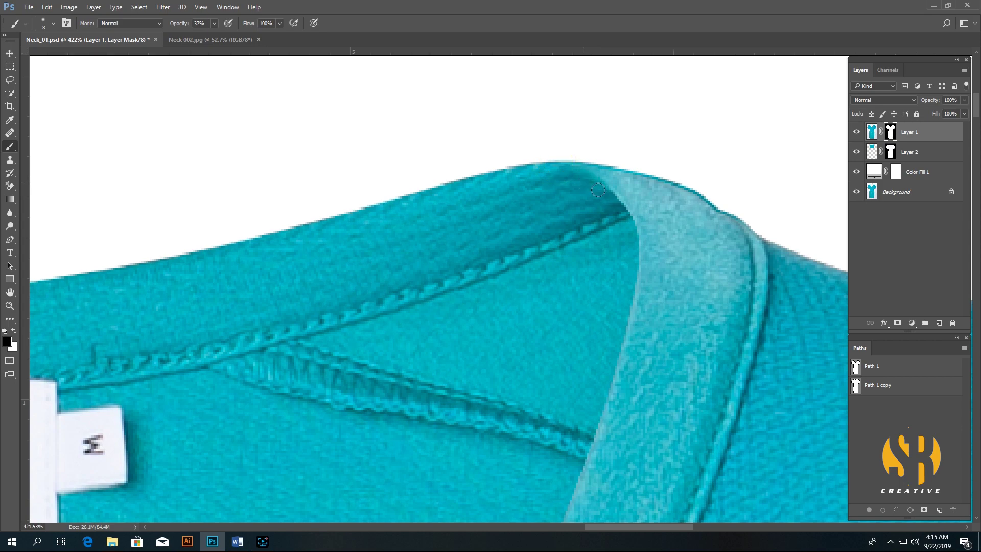
scroll(352, 255, "left", 10)
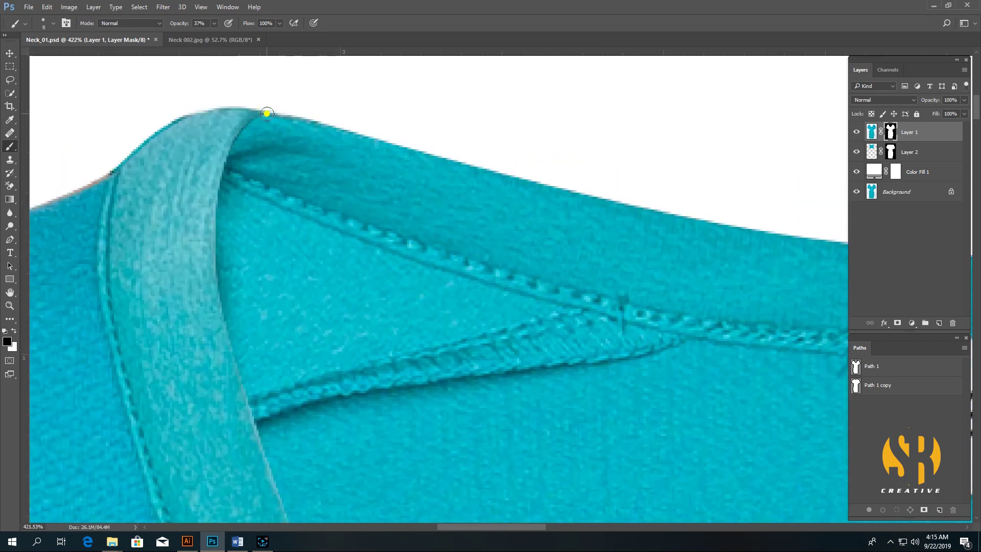
mouse_move(267, 112)
left_mouse_down()
mouse_move(235, 149)
mouse_move(234, 171)
left_mouse_up()
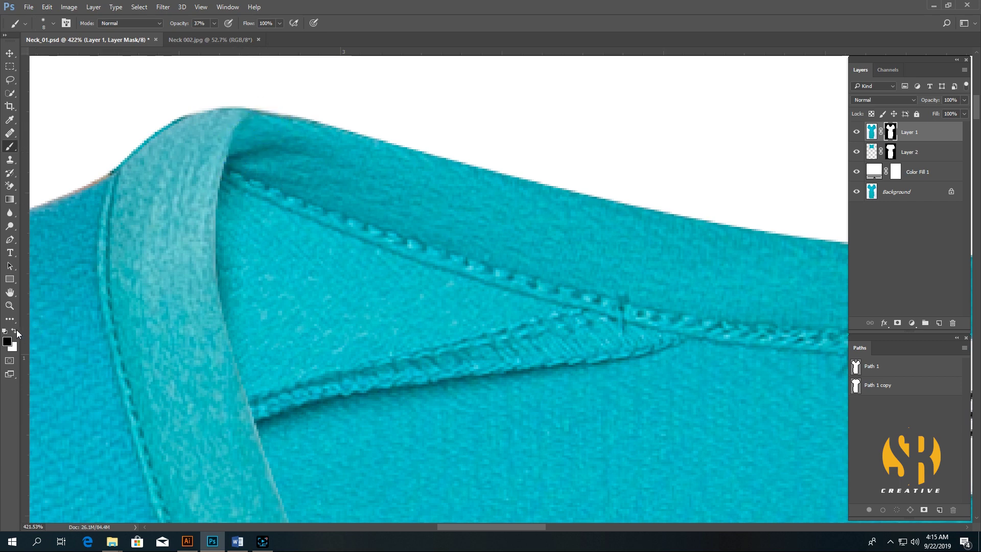
left_click(16, 331)
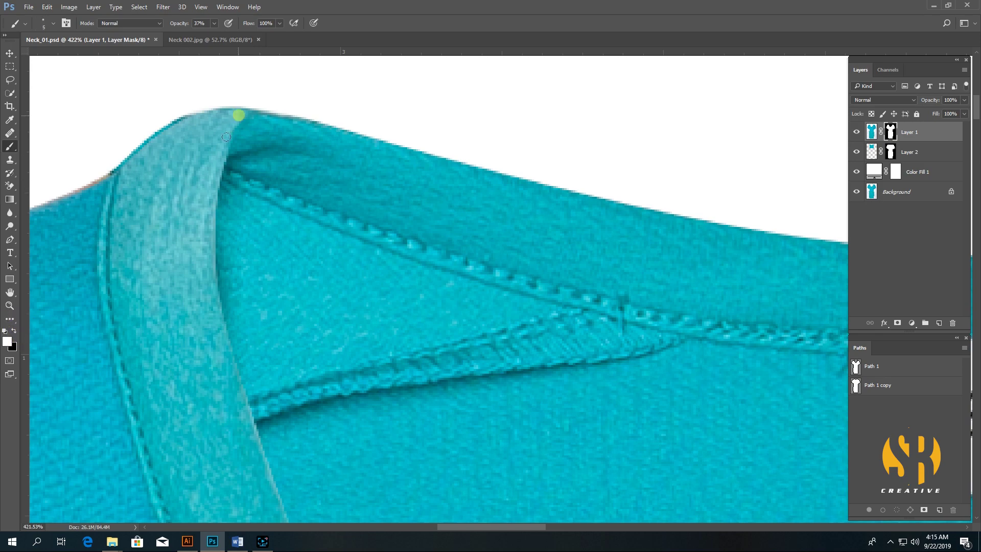
left_click(230, 121)
key("z")
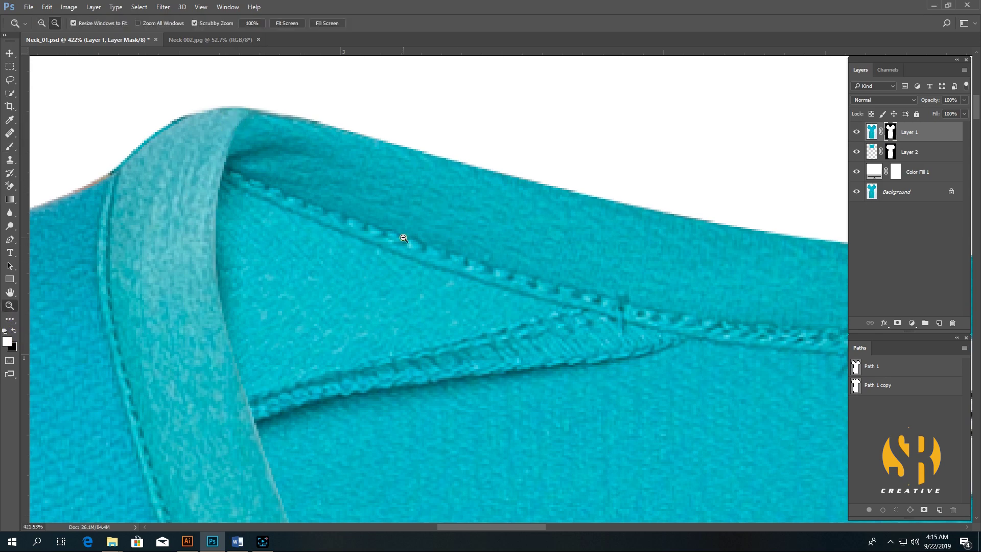
left_click(403, 238, "alt")
left_click(403, 238, "alt")
left_click(628, 330, "alt")
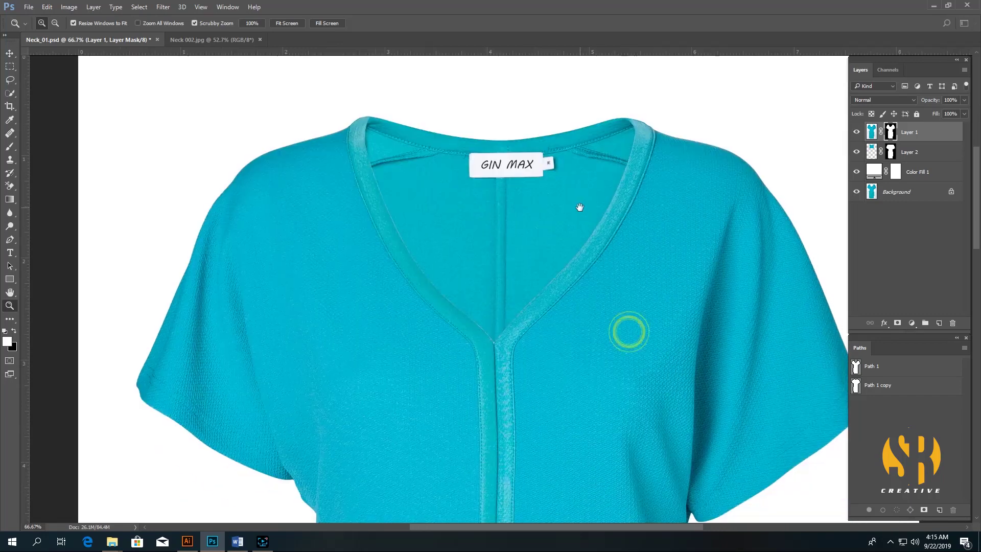
left_click(573, 236, "alt")
left_click(567, 286)
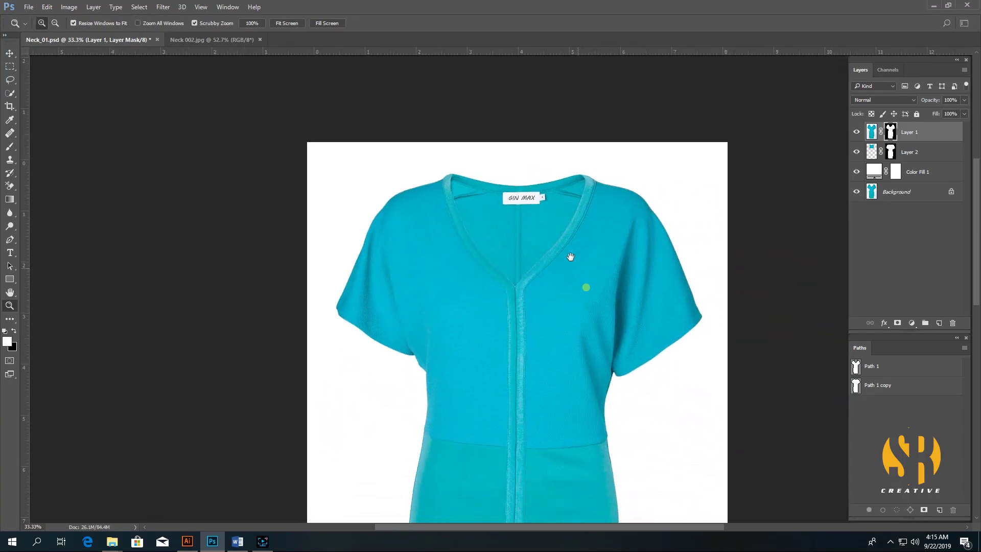
left_click(569, 256)
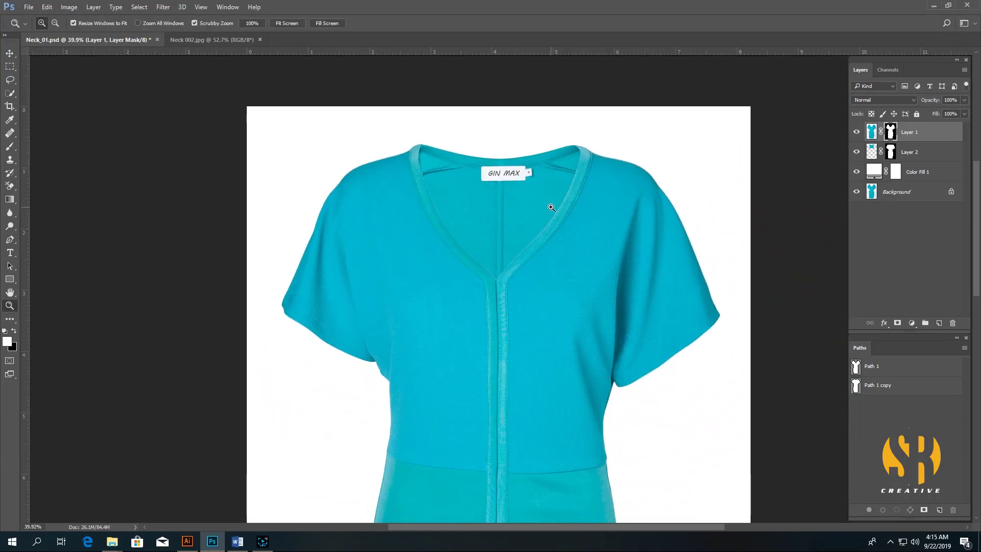
left_click_drag(515, 228, 532, 282)
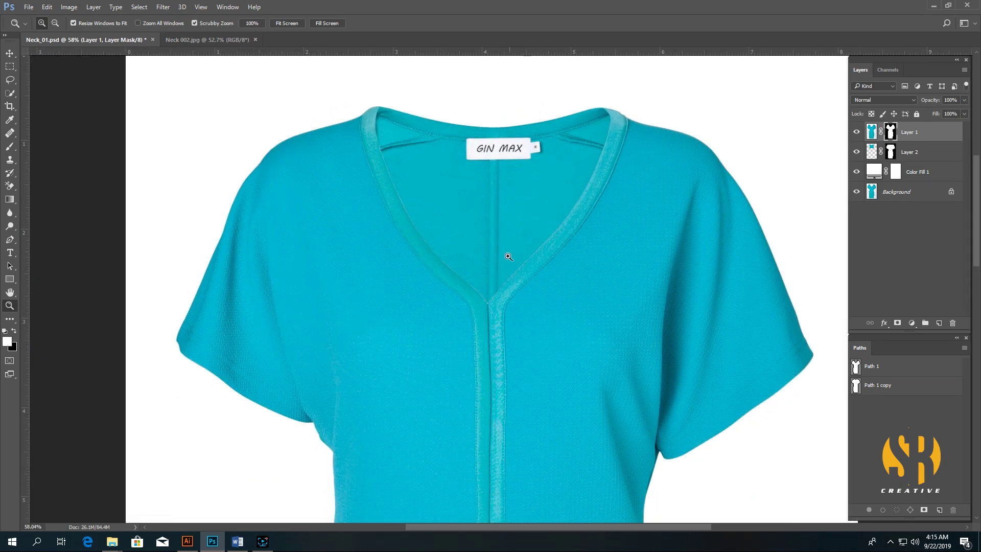
key("ctrl+0")
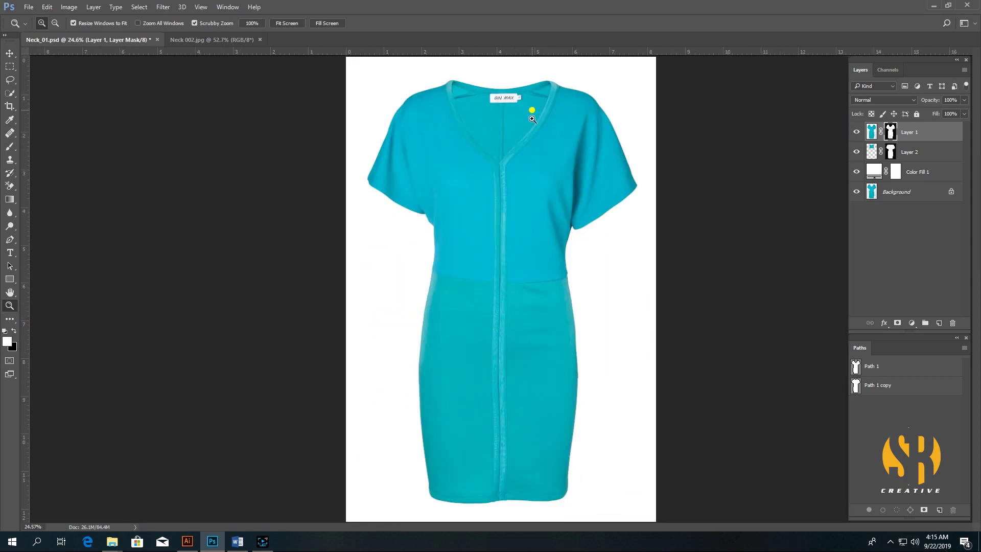
left_click_drag(532, 117, 491, 214)
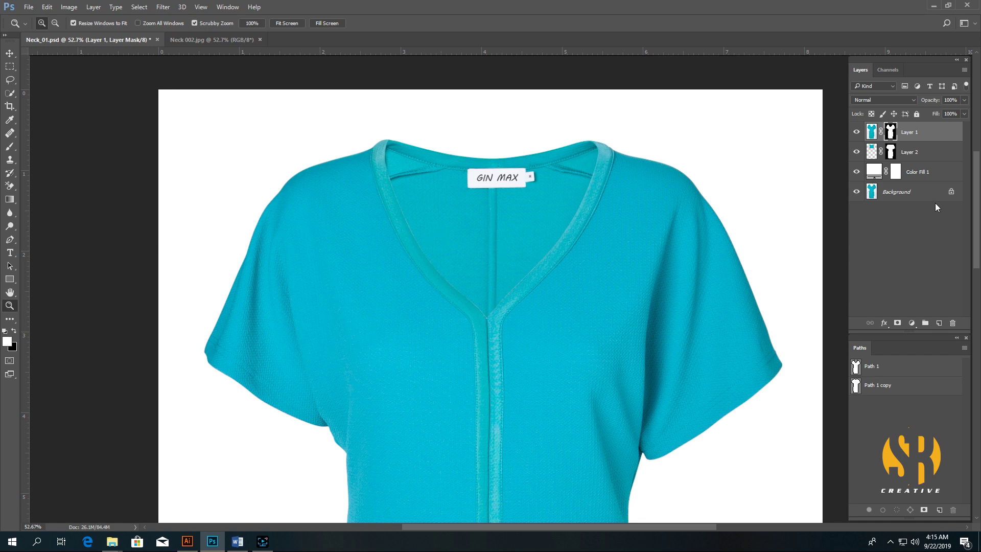
- Add a black Solid Color fill layer, Color Fill 2, above Layer 2
left_click(935, 155)
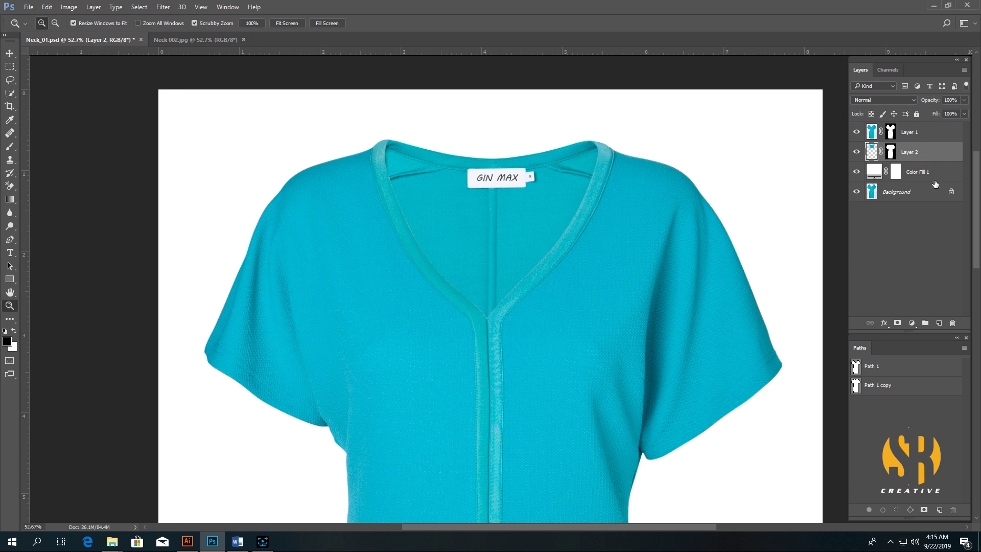
left_click(912, 323)
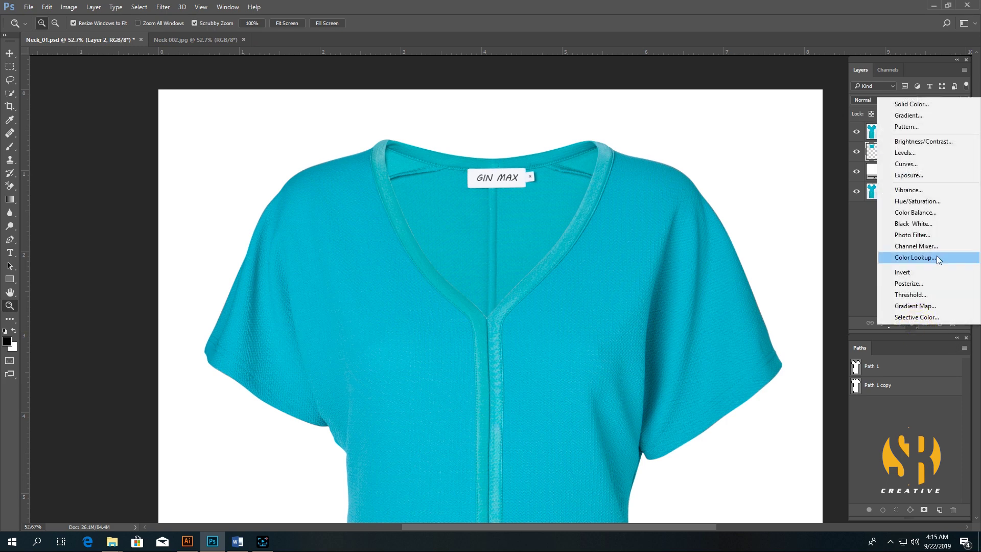
left_click(912, 103)
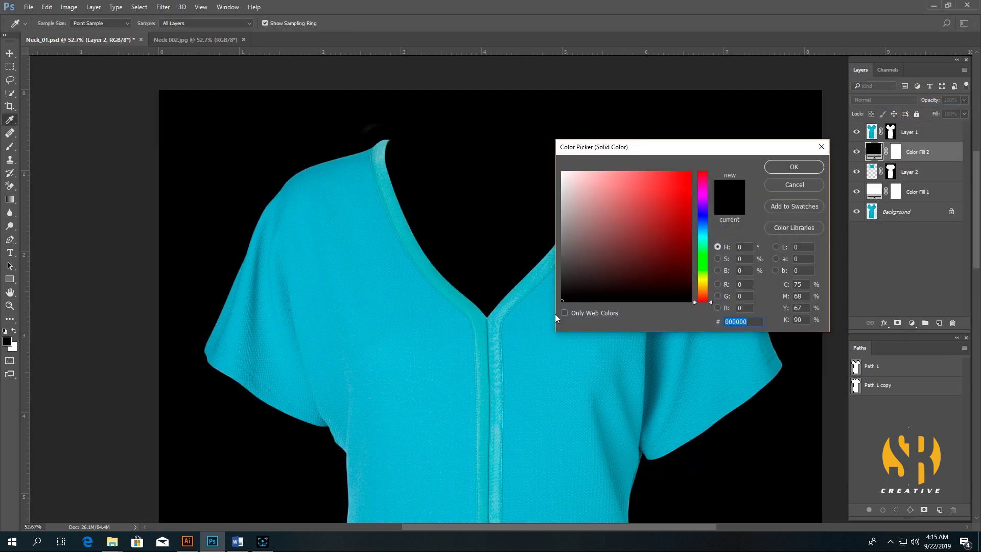
key("z")
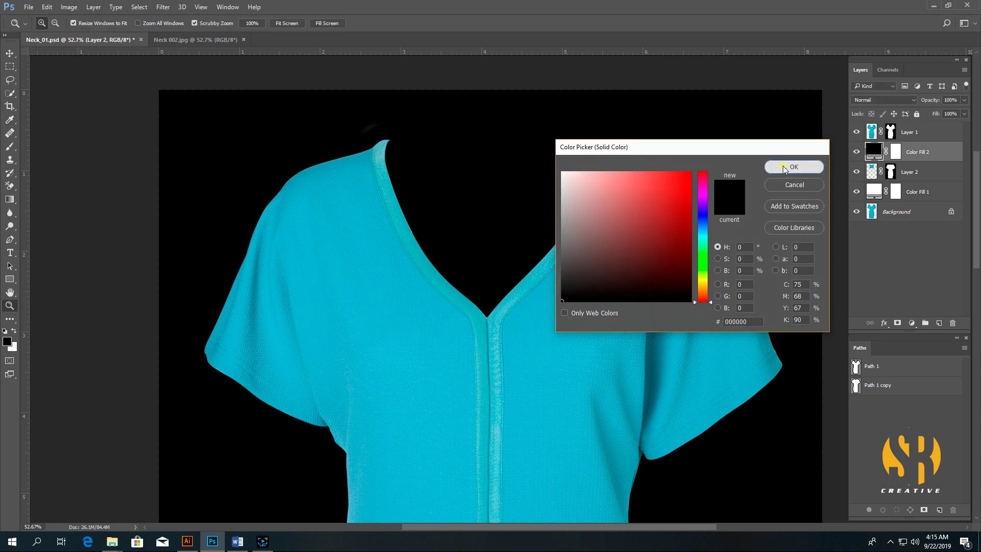
left_click(793, 167)
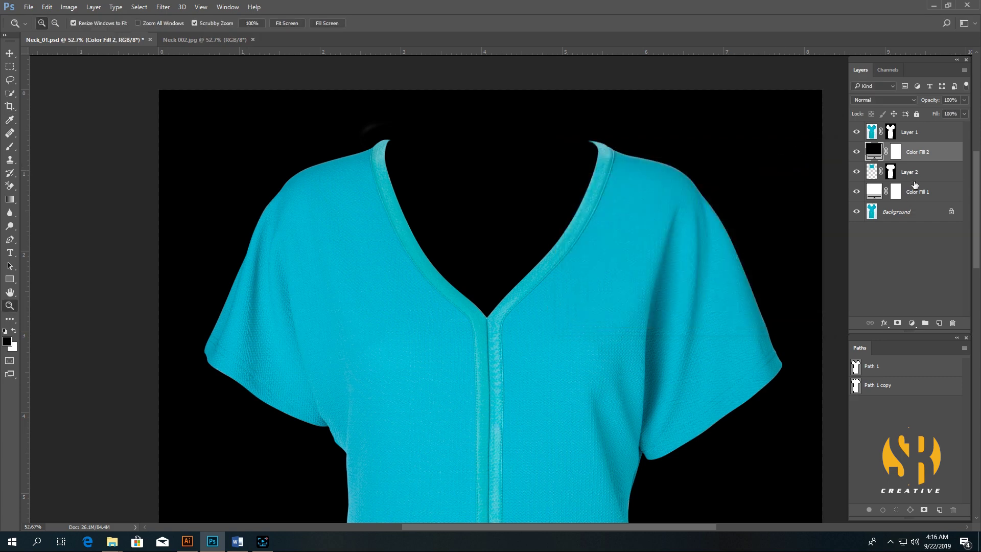
- Fill Color Fill 2's mask with black so the fill is fully hidden
left_click(892, 156)
key("x")
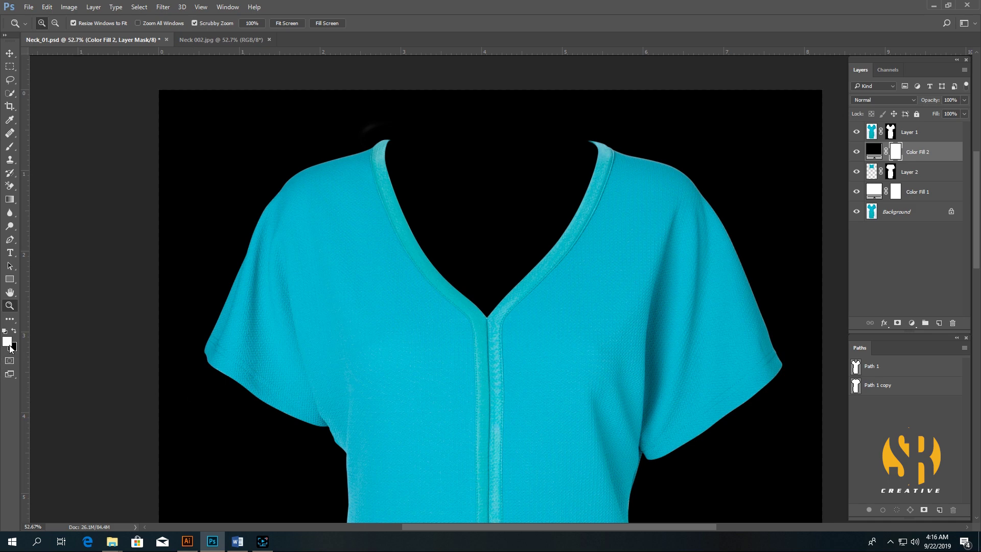
key("ctrl+BackSpace")
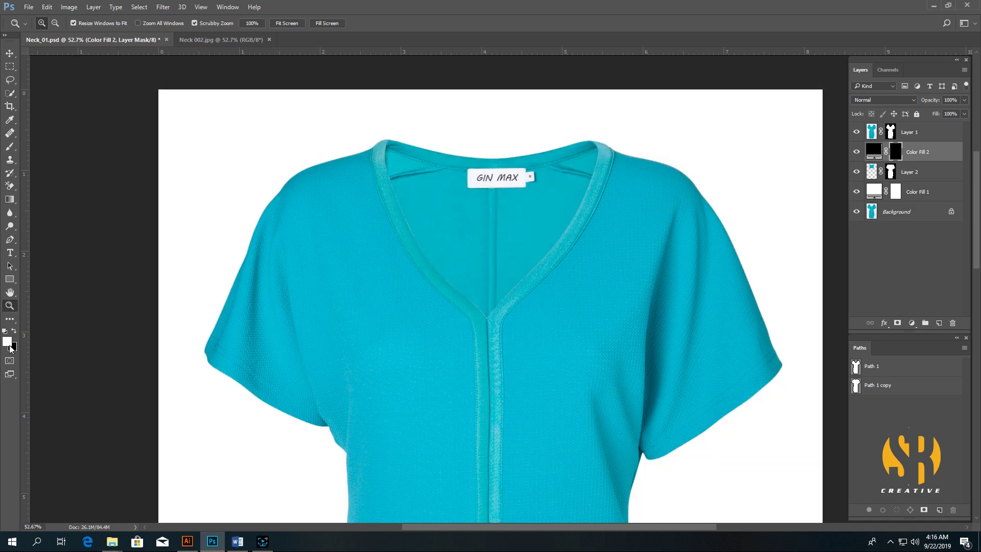
- Paint white at 50% brush opacity on the mask inside the V-neck, limited to the Path 1 copy selection
left_click_drag(488, 238, 503, 239)
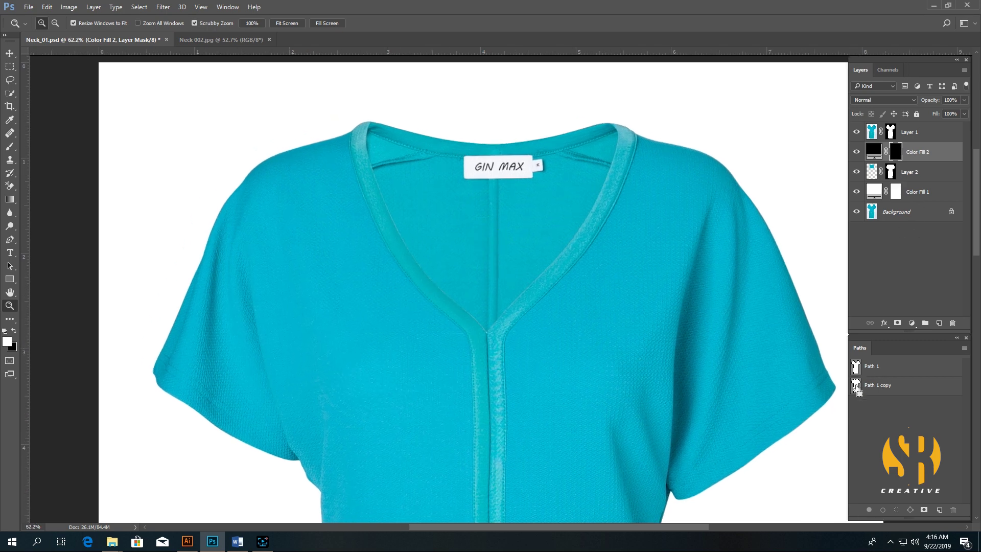
left_click(856, 385, "ctrl")
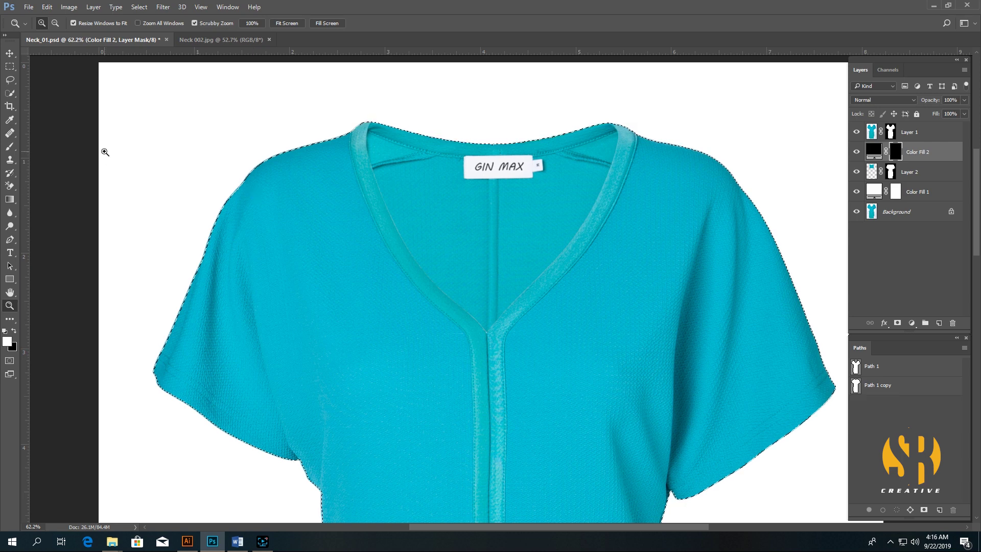
left_click(10, 147)
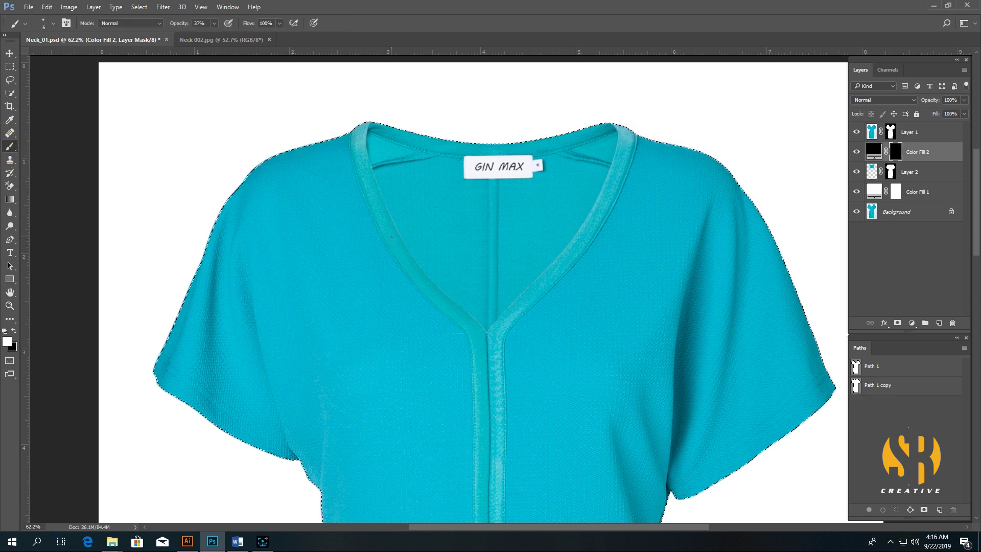
key("bracketright")
key("bracketright")
key("bracketright")
key("bracketright")
key("bracketright")
key("bracketright")
key("bracketright")
key("bracketright")
key("bracketright")
key("bracketright")
key("bracketright")
left_click(205, 23)
key("Return")
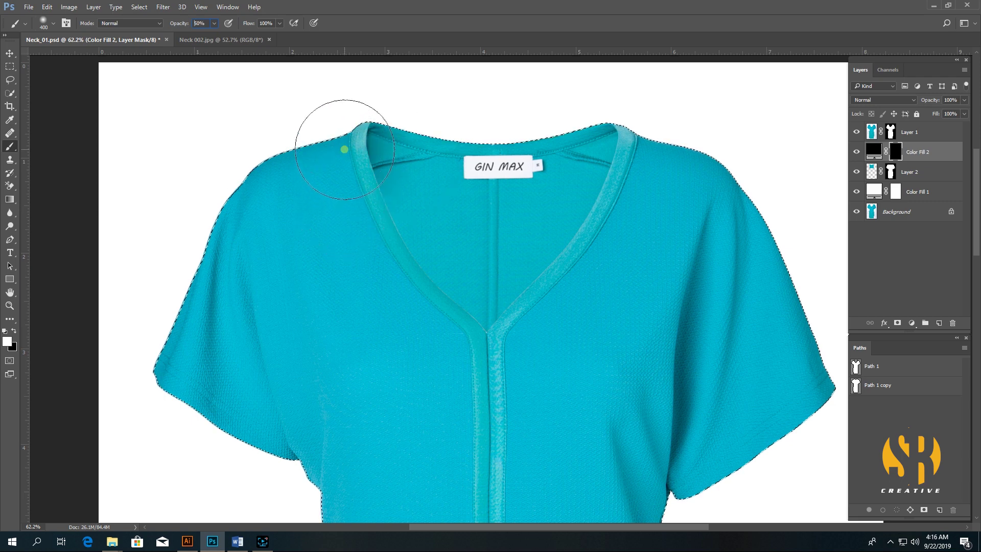
mouse_move(356, 186)
left_mouse_down()
mouse_move(411, 293)
mouse_move(459, 344)
mouse_move(556, 287)
mouse_move(605, 228)
mouse_move(639, 146)
left_mouse_up()
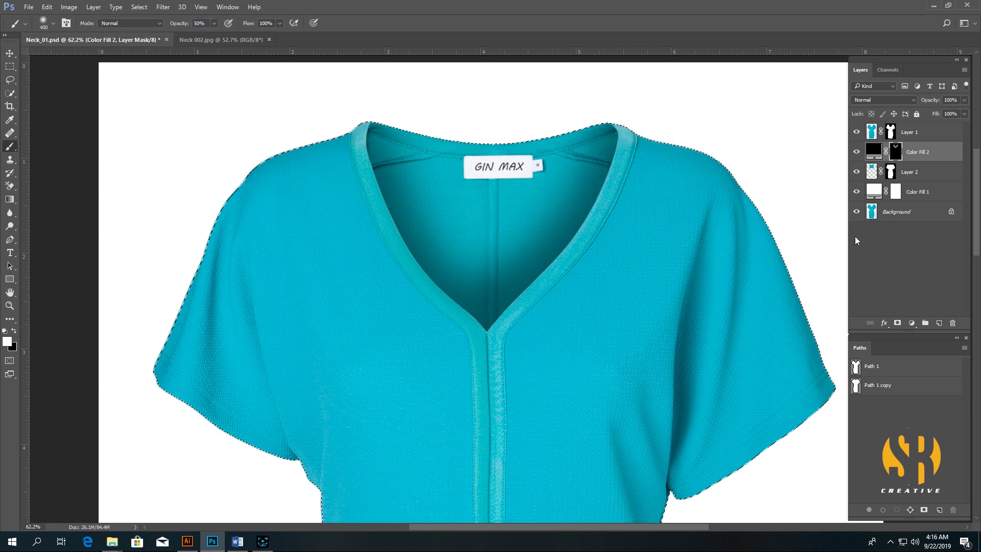
left_click(909, 259)
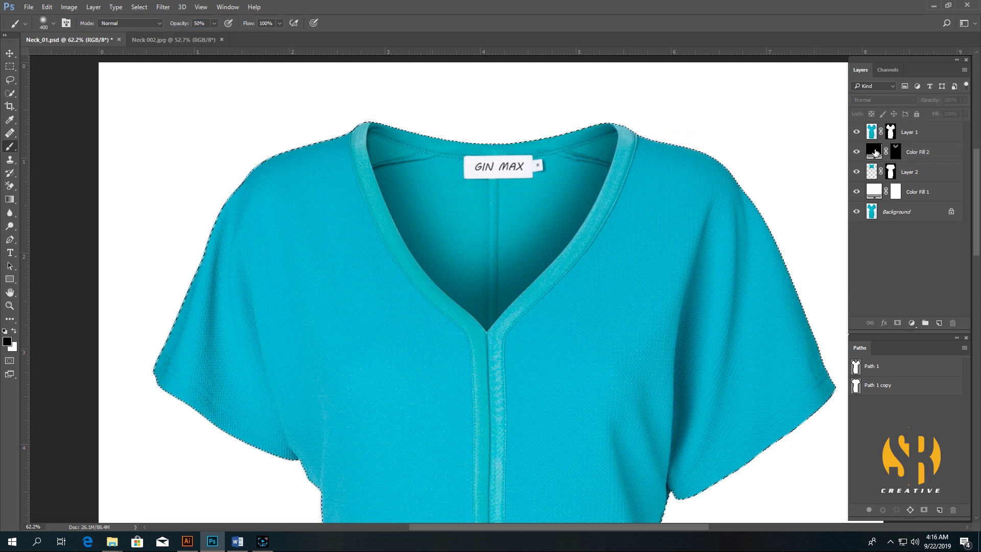
- Change Color Fill 2's colour to dark teal 071f24, sampled from the shirt's shadow
double_click(875, 152)
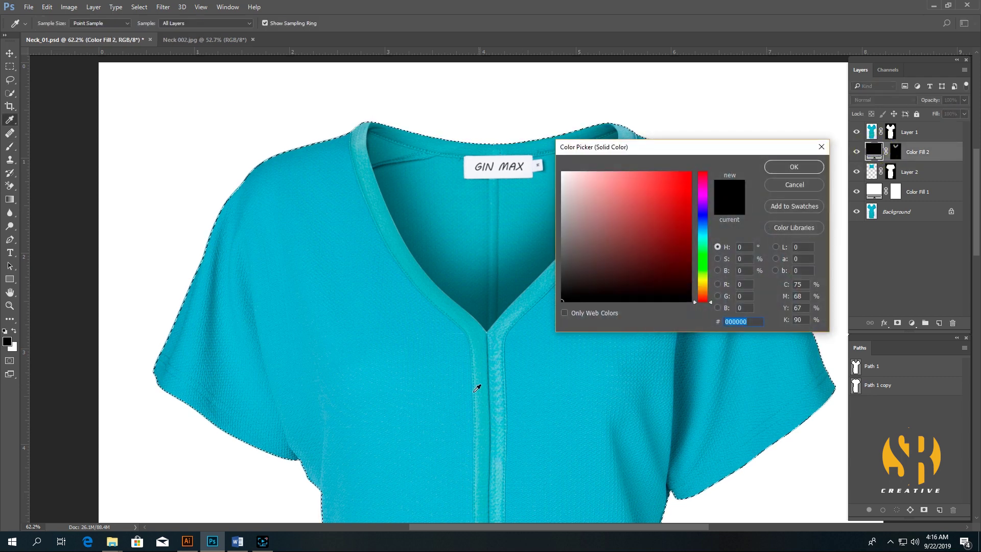
key("alt")
left_click(672, 485)
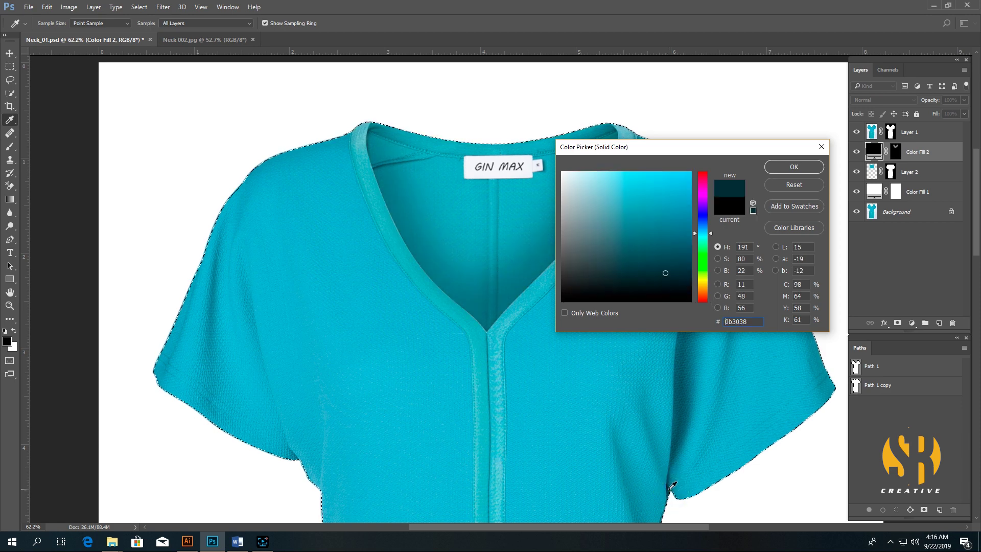
left_click(665, 283)
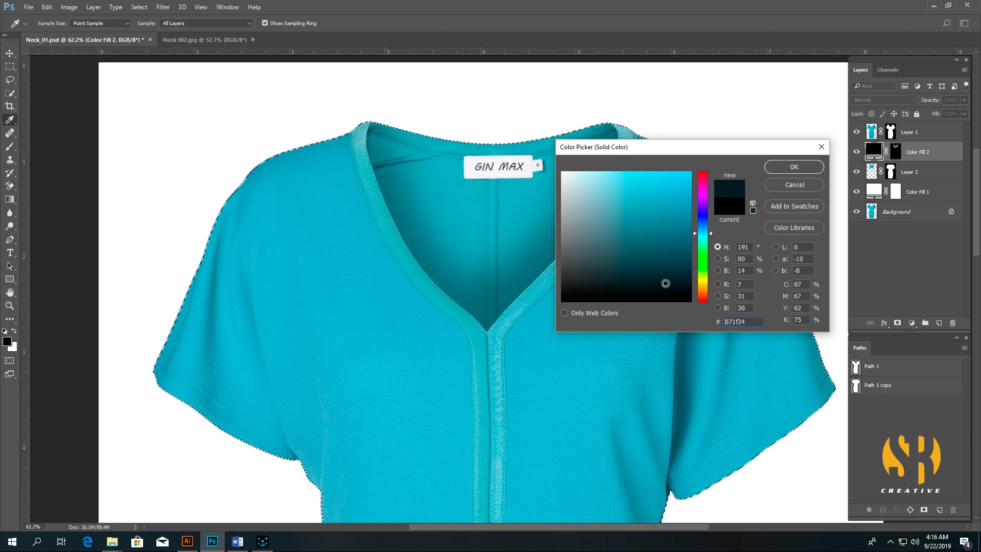
left_click(795, 162)
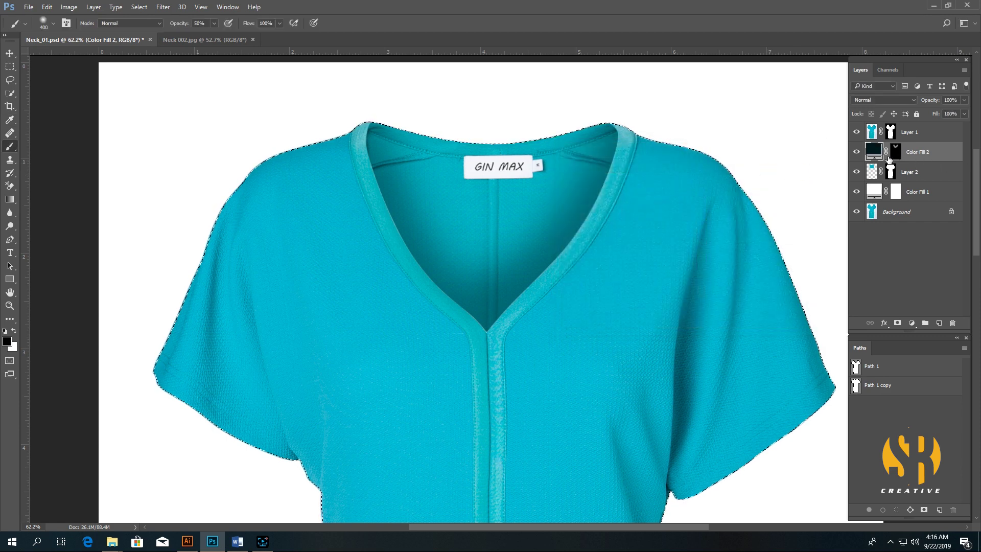
- Set Color Fill 2 to Multiply blend mode and deselect the shirt
left_click(878, 99)
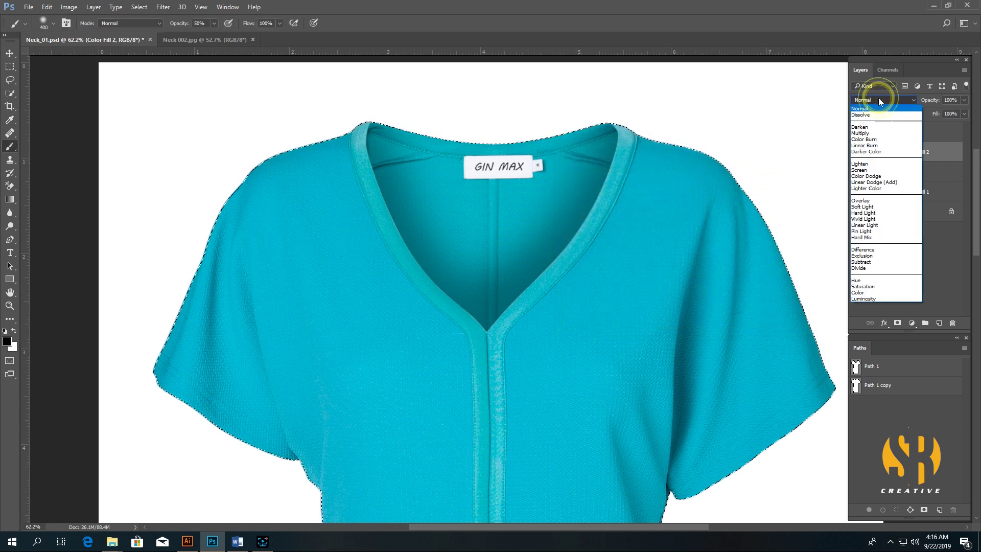
left_click(863, 134)
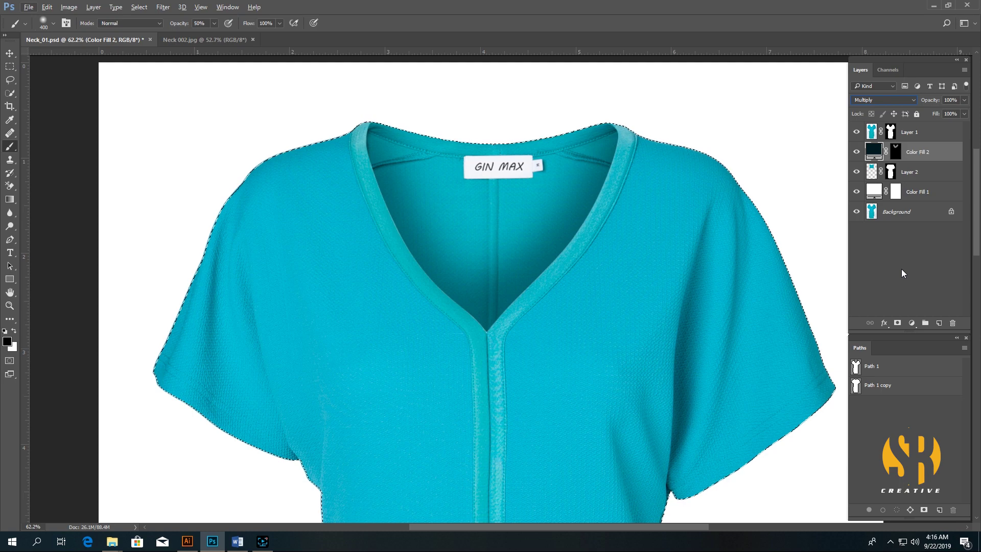
key("ctrl+d")
- Zoom out to the whole dress and compare it against the original mannequin photo alone
left_click(10, 305)
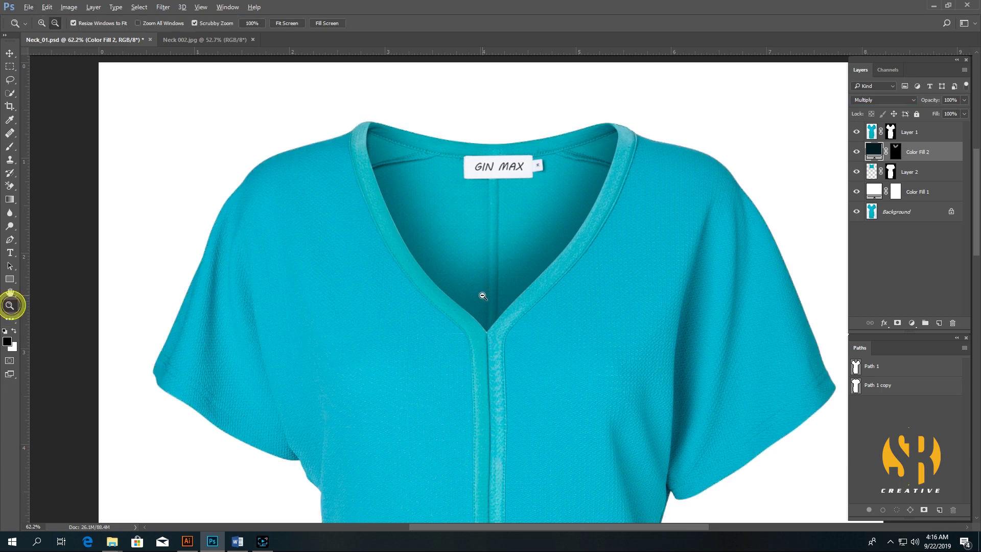
left_click(483, 296)
left_click(483, 296)
left_click(521, 370)
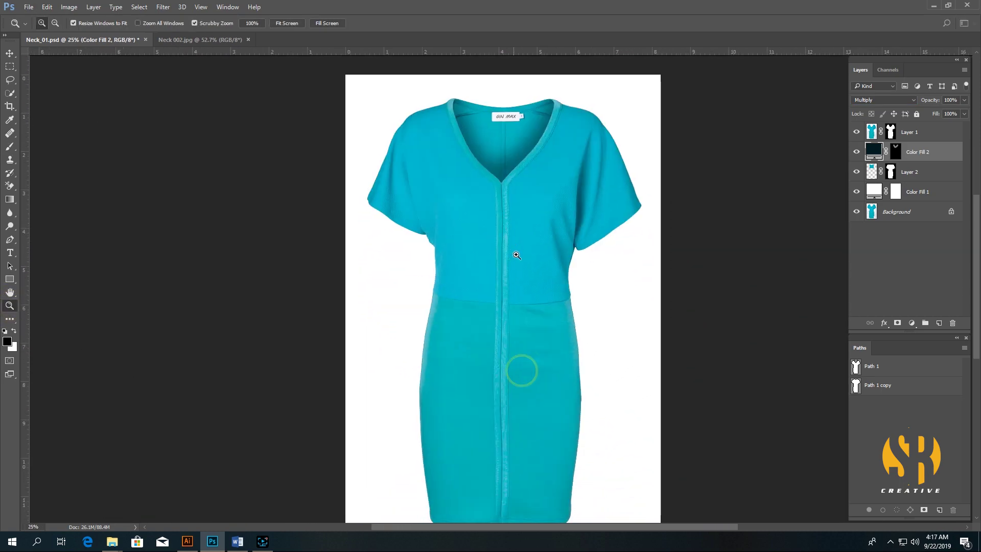
left_click(517, 254)
left_click_drag(508, 237, 517, 237)
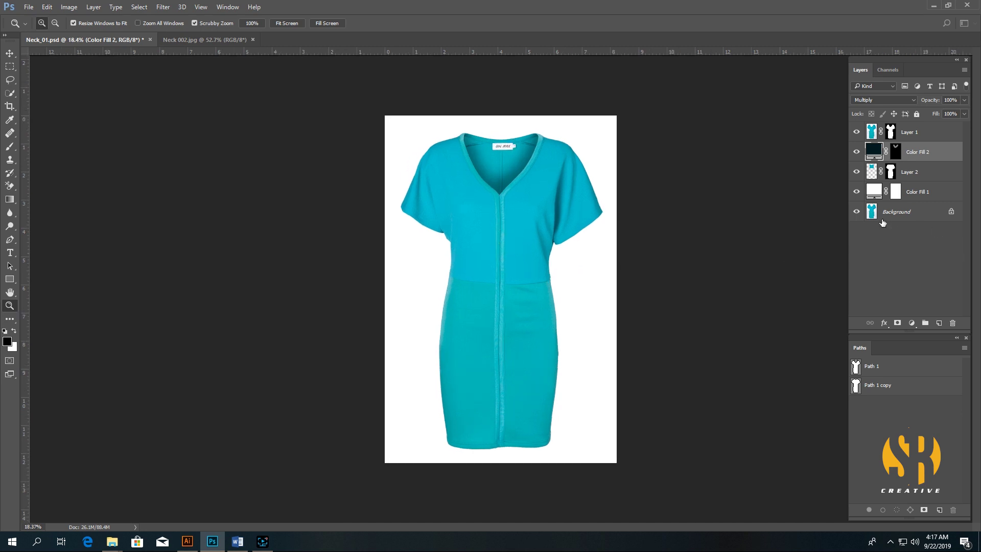
key("alt")
left_click(857, 212, "alt")
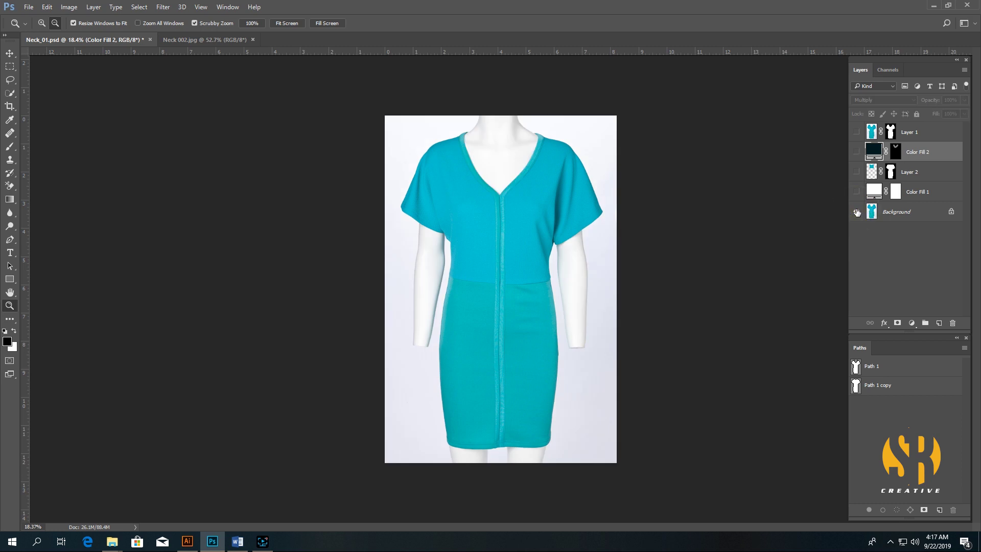
left_click(856, 212, "alt")
- Recheck the neckline, toggle the original photo again, and finish with all layers visible
left_click_drag(503, 127, 564, 276)
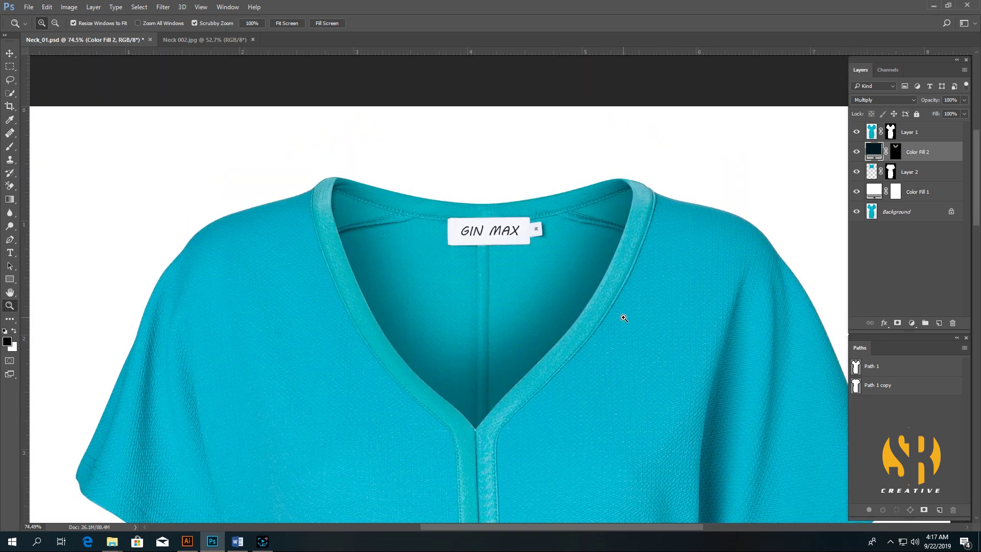
left_click_drag(623, 318, 574, 249)
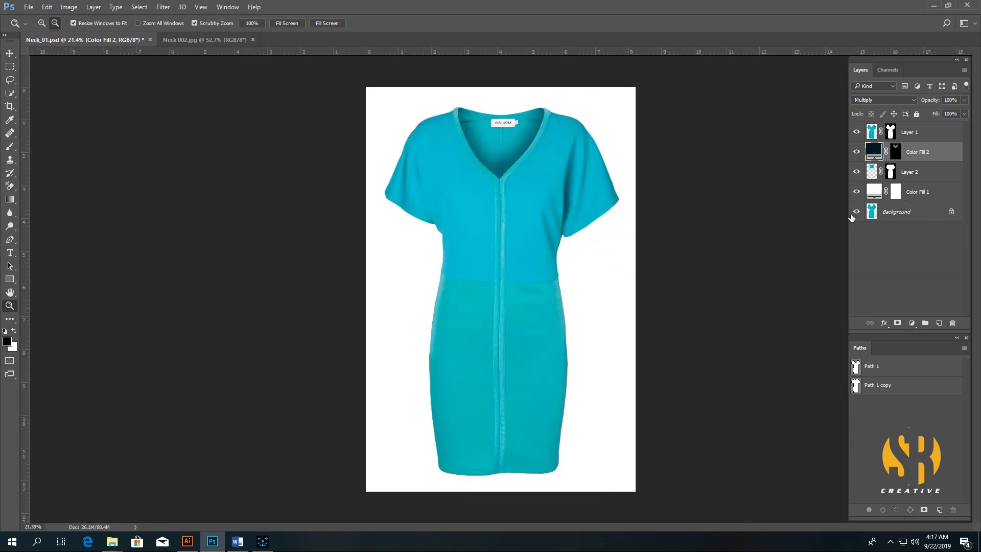
left_click(856, 212, "alt")
left_click(855, 212, "alt")
left_click(855, 212, "alt")
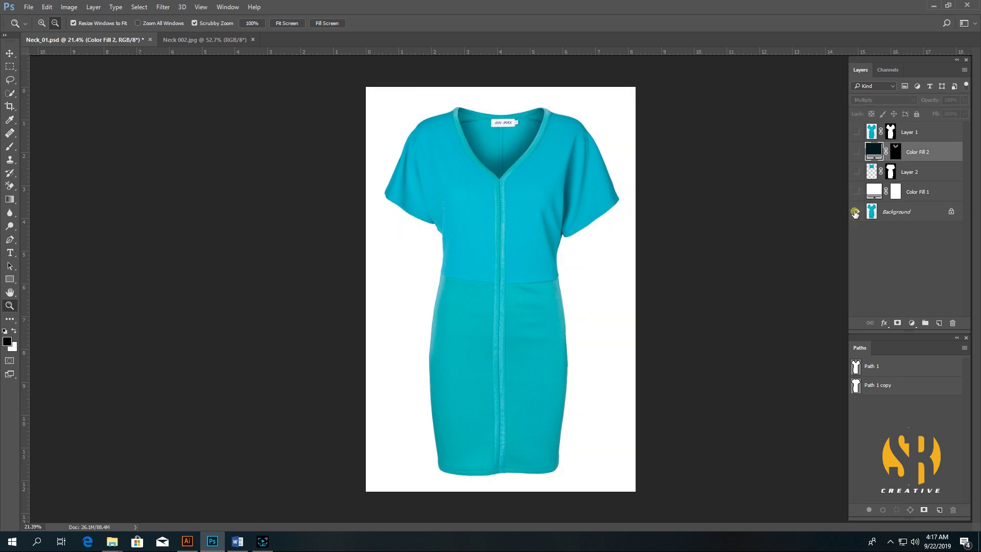
left_click(855, 212, "alt")
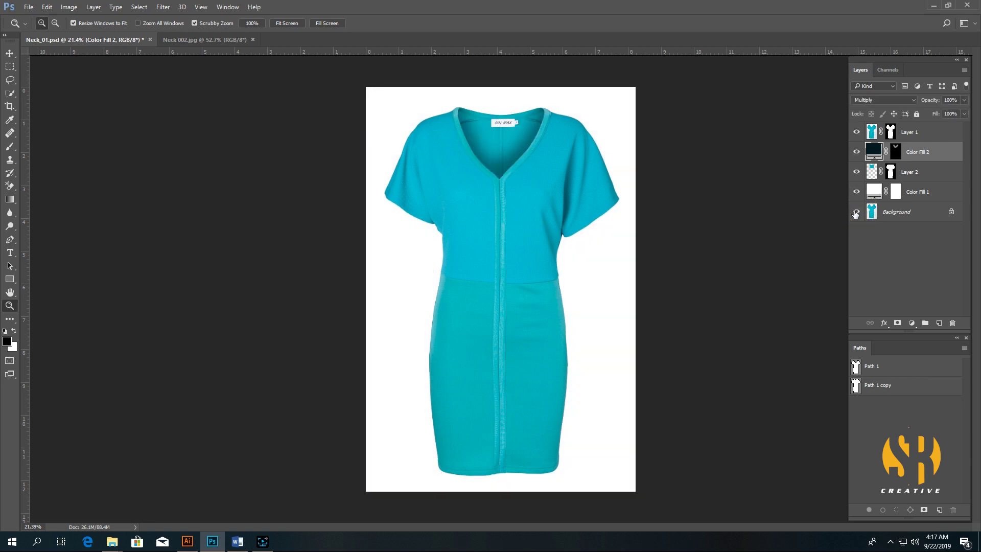